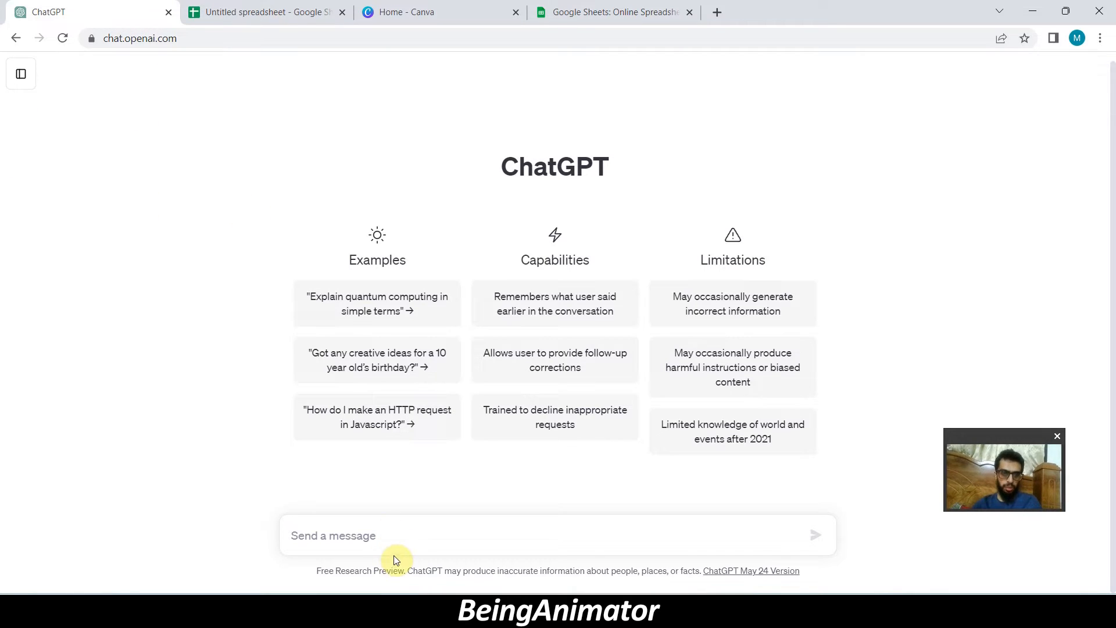
- Ask ChatGPT to "give me 10 quote about living in usa will lead to success along with author name"
click(423, 536)
text(give me 10 quote about living in usa will lead to success along with author name)
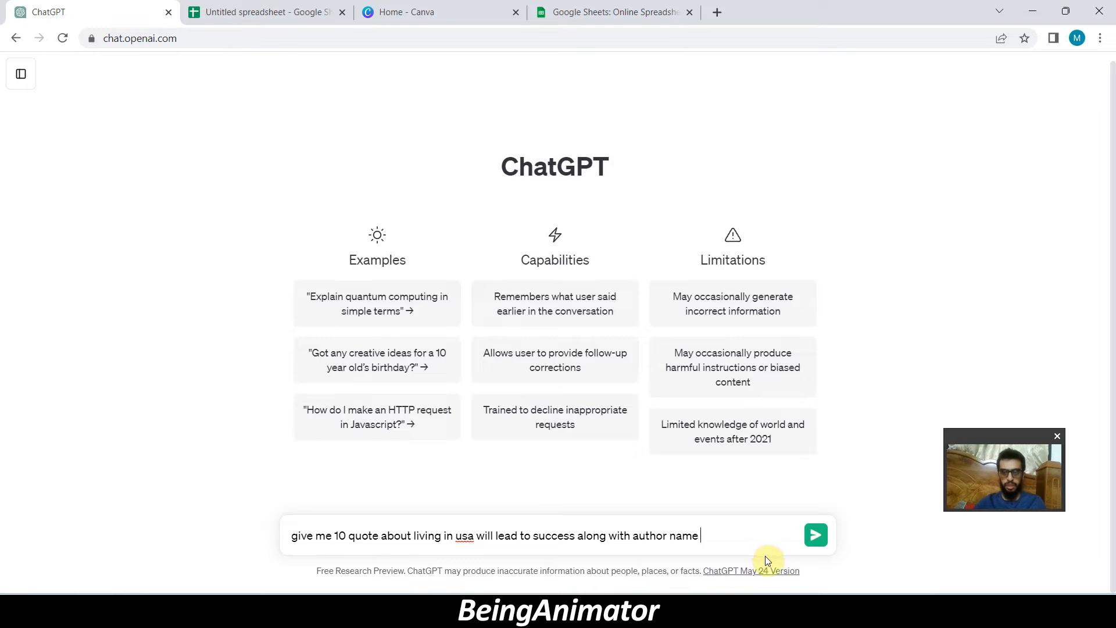
click(816, 534)
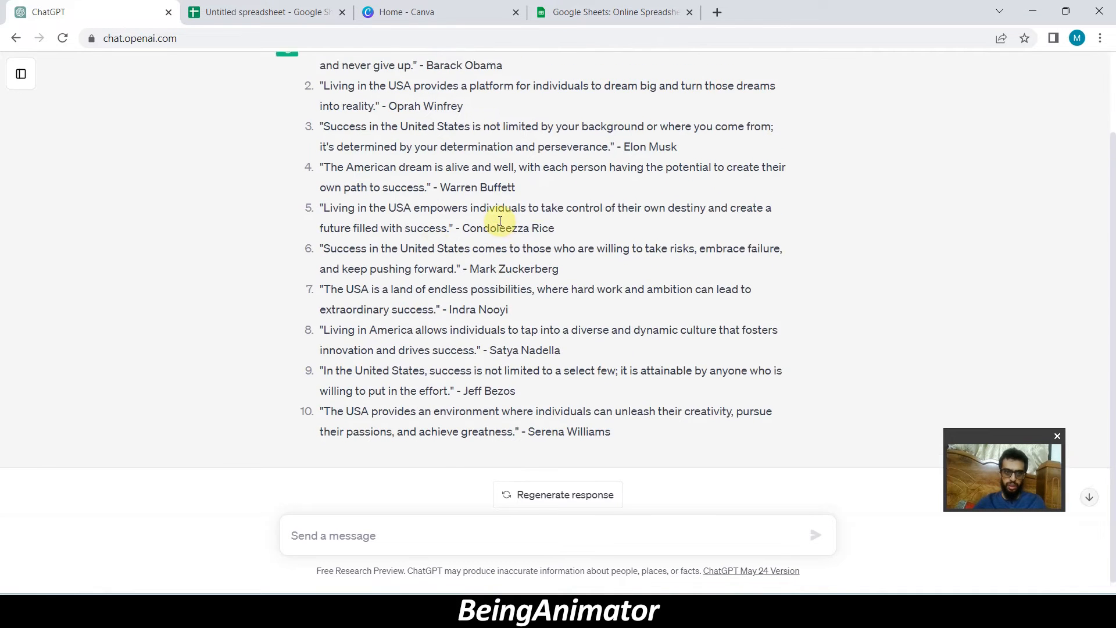
scroll(500, 221, up, 2)
scroll(500, 221, down, 2)
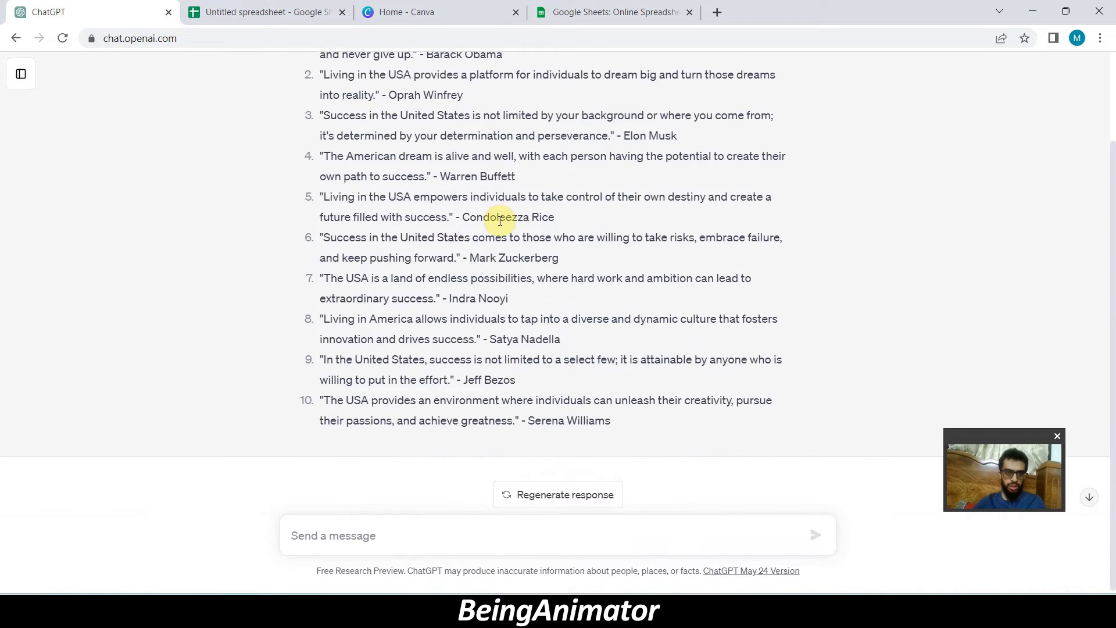
- Request the quotes as a table with Quote and Author columns, and copy the whole table
text(convert it into spreadsheet format)
click(350, 549)
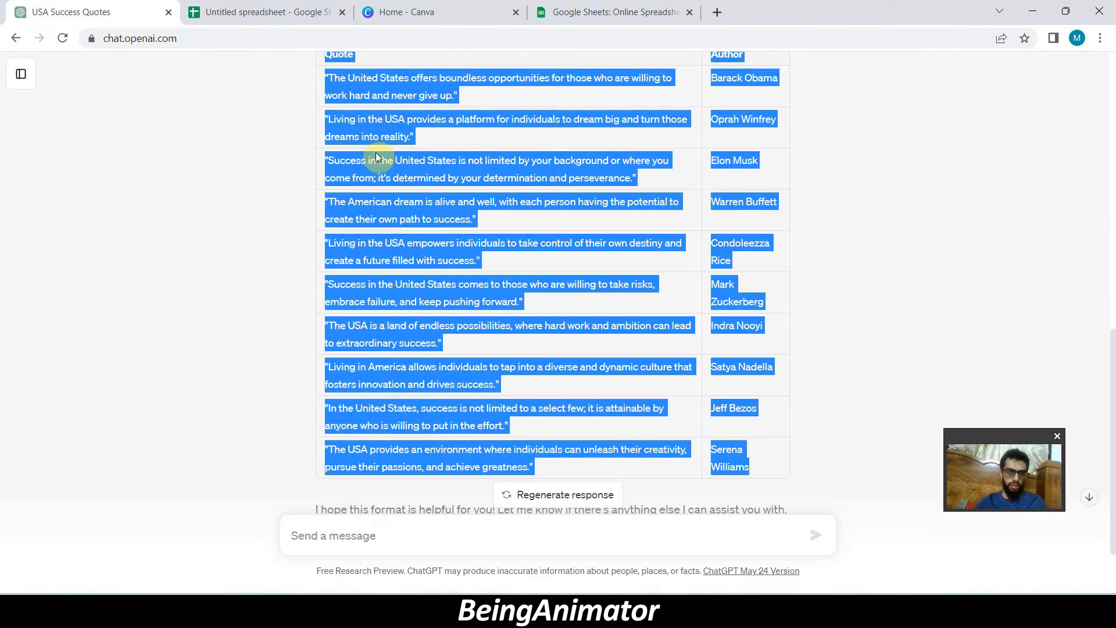
right_click(379, 163)
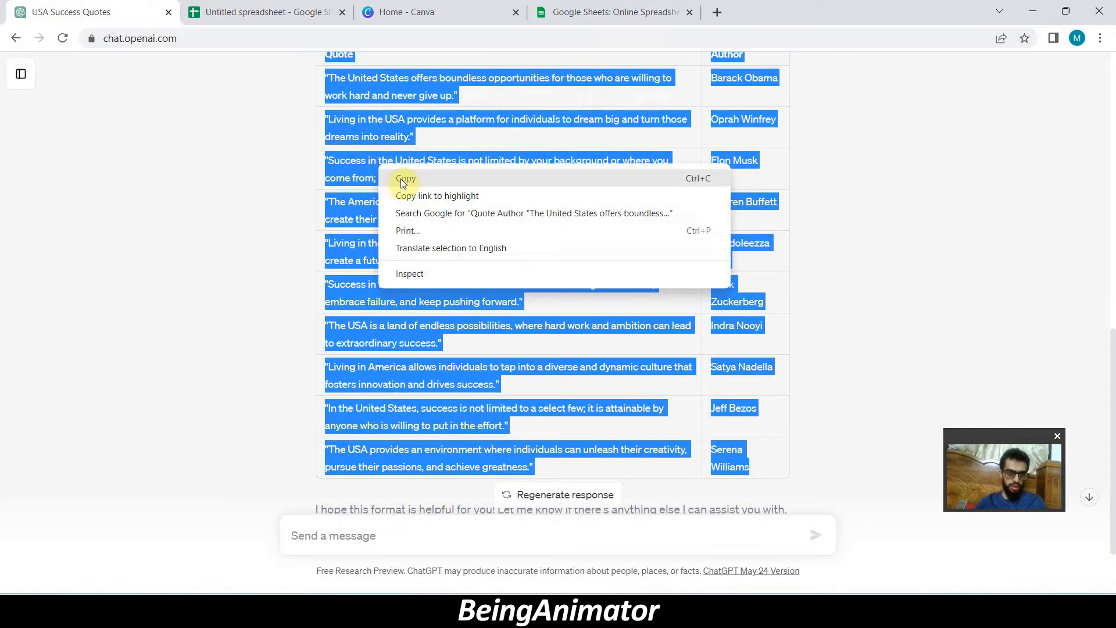
click(401, 179)
- Switch to the untitled Google Sheets spreadsheet and paste the copied table as values only
click(232, 11)
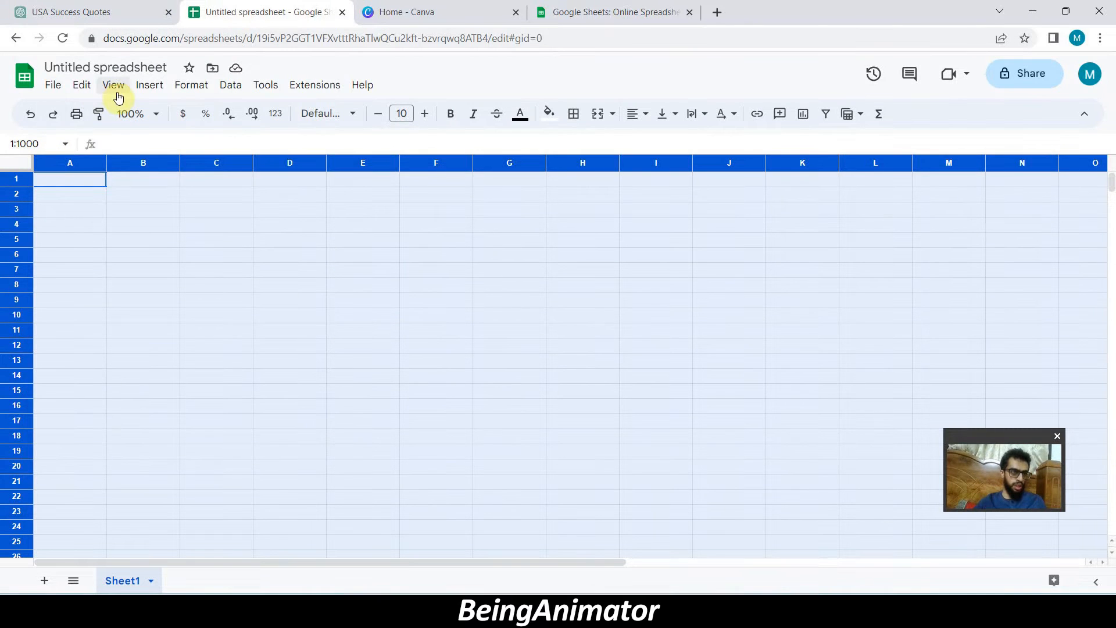
click(86, 87)
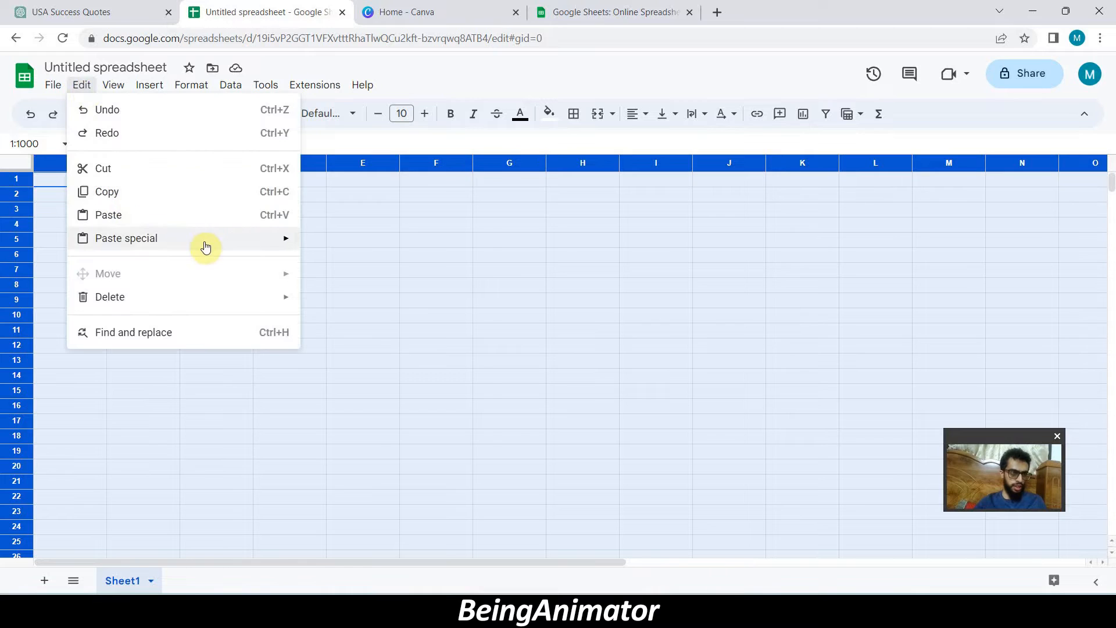
mouse_move(205, 246)
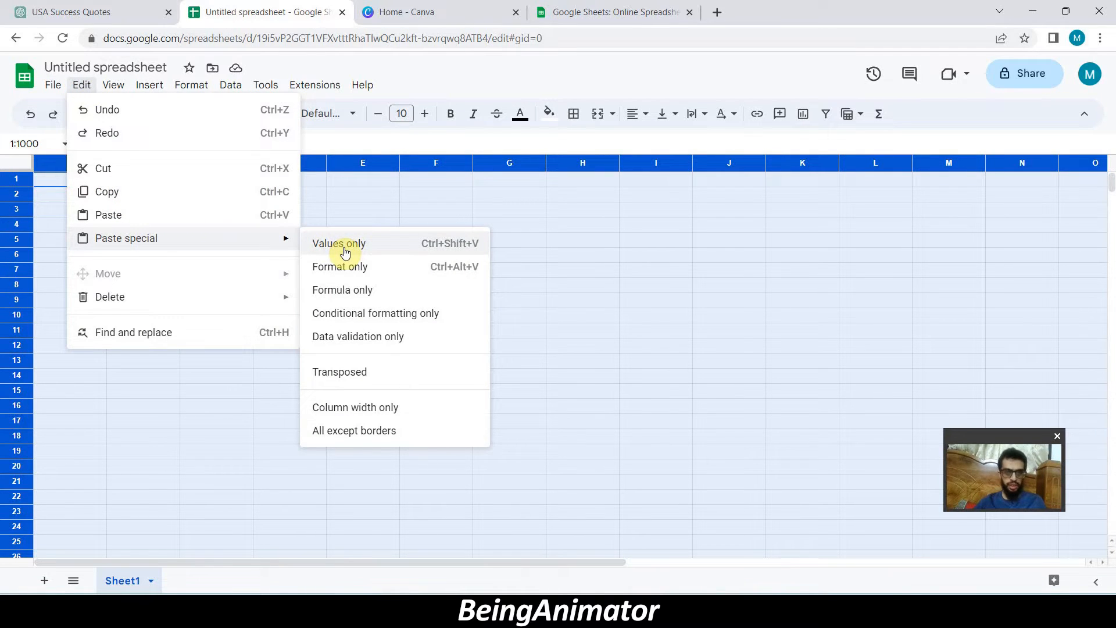
click(374, 249)
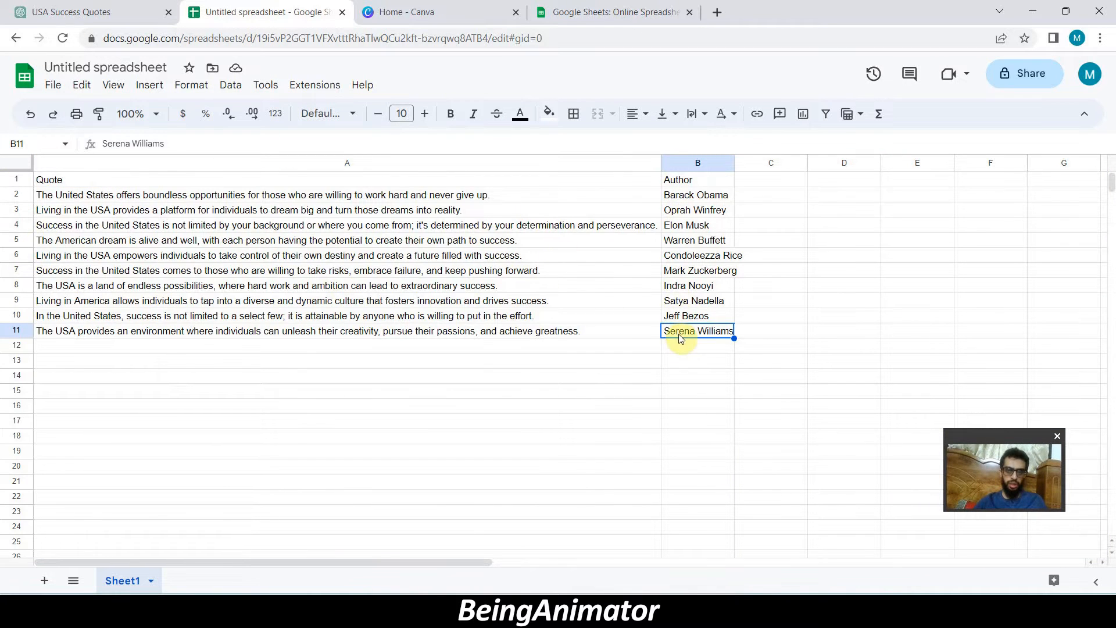
- Download the quotes spreadsheet as a Comma Separated Values (.csv) file
click(60, 91)
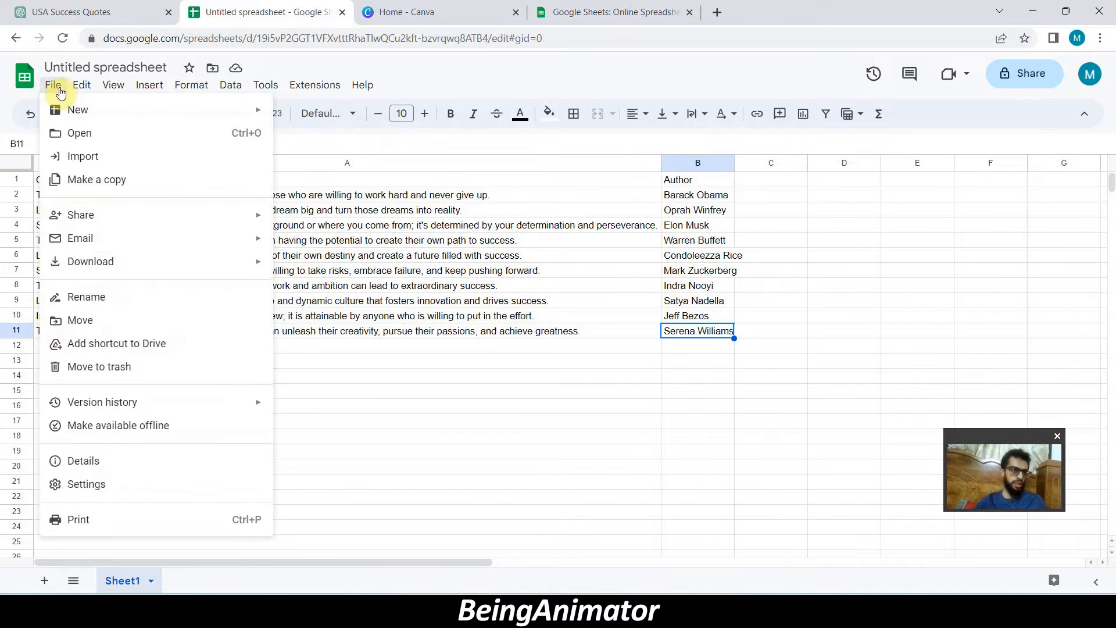
mouse_move(155, 262)
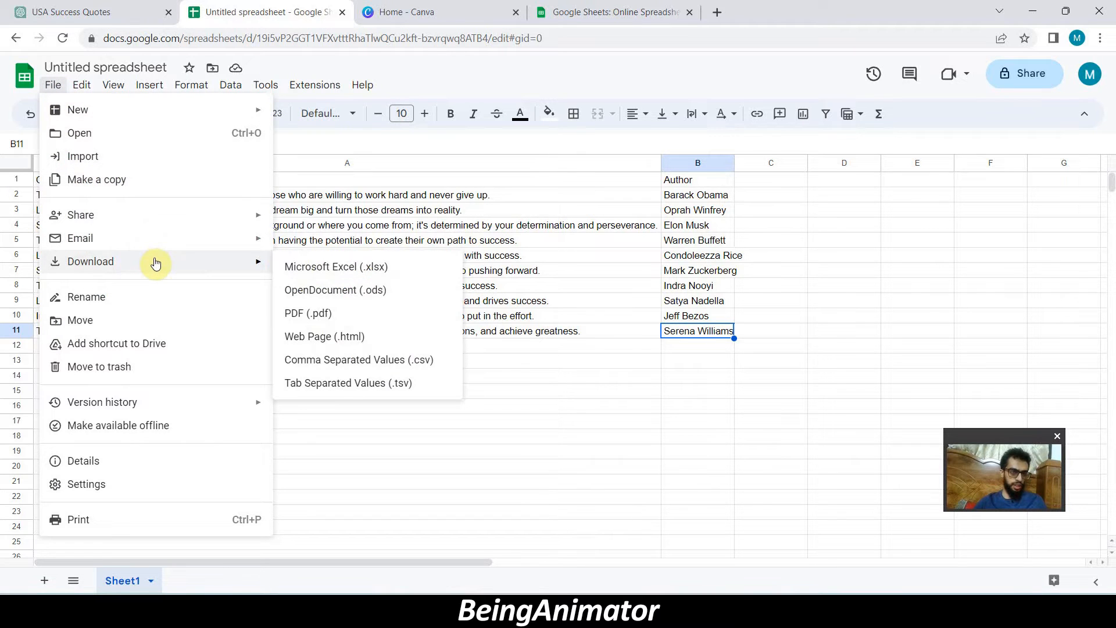
click(370, 366)
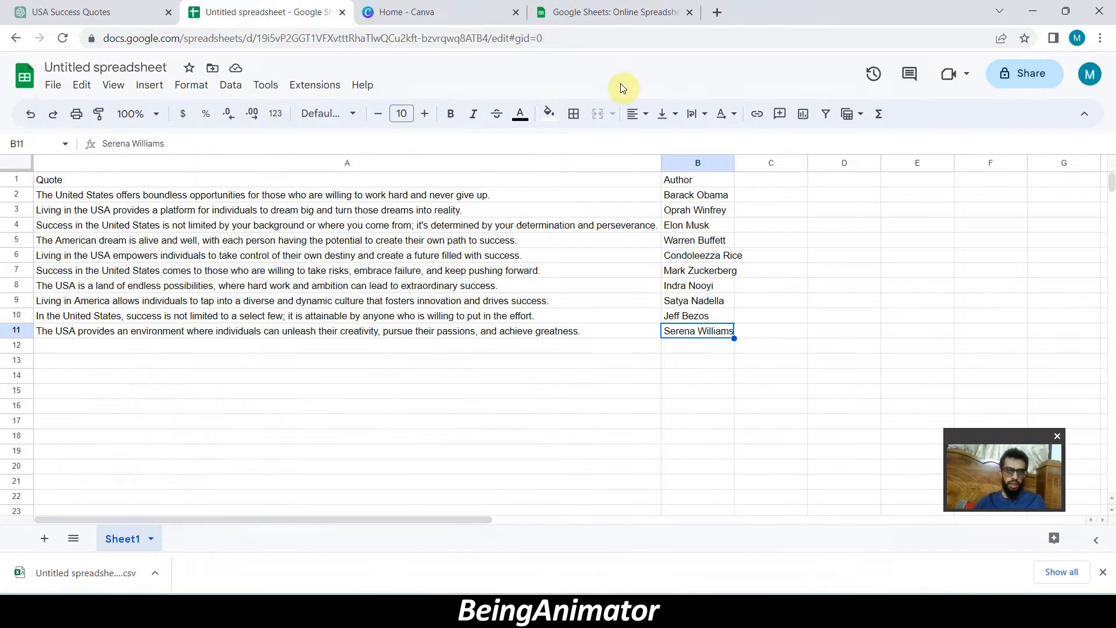
- Switch to Canva, search for animation templates and open Grey Modern House For Sale Animation Instagram Story for customizing
click(427, 12)
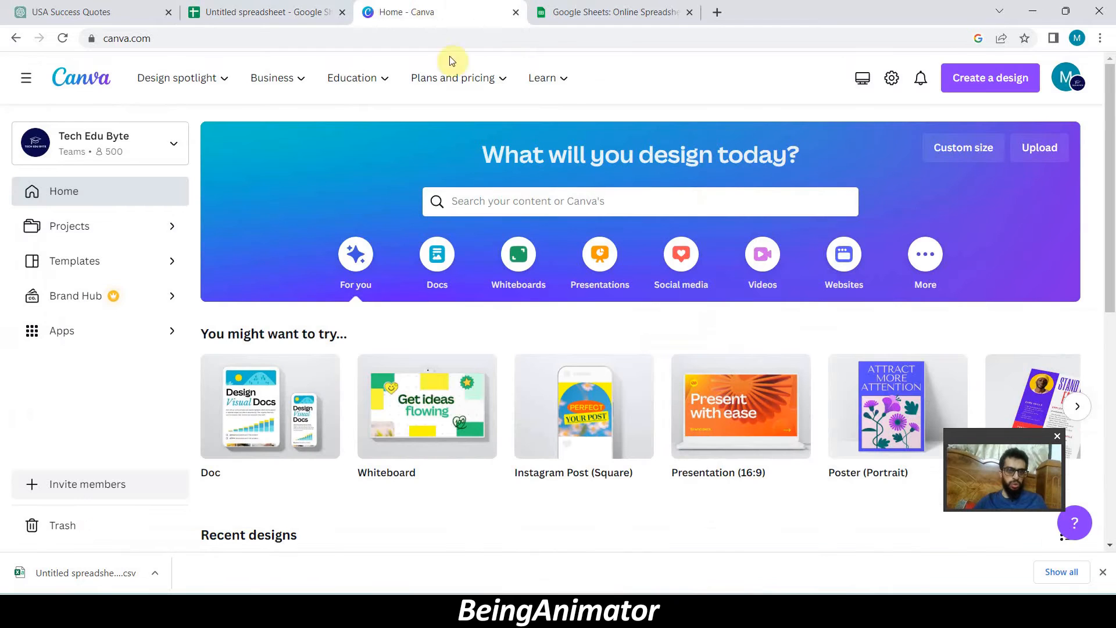
click(482, 209)
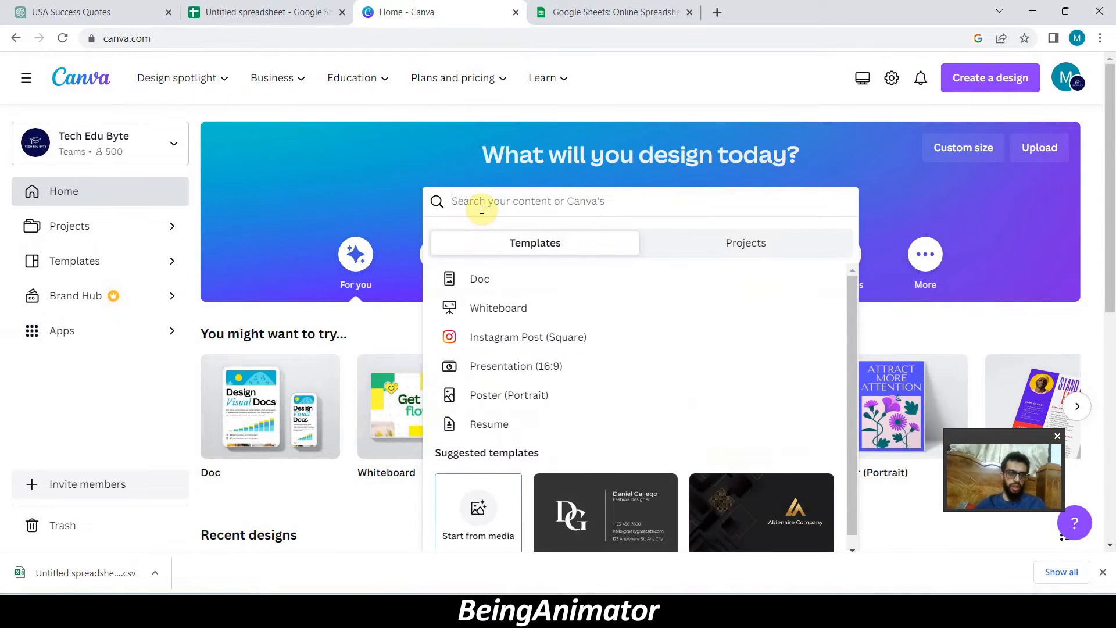
text(animation)
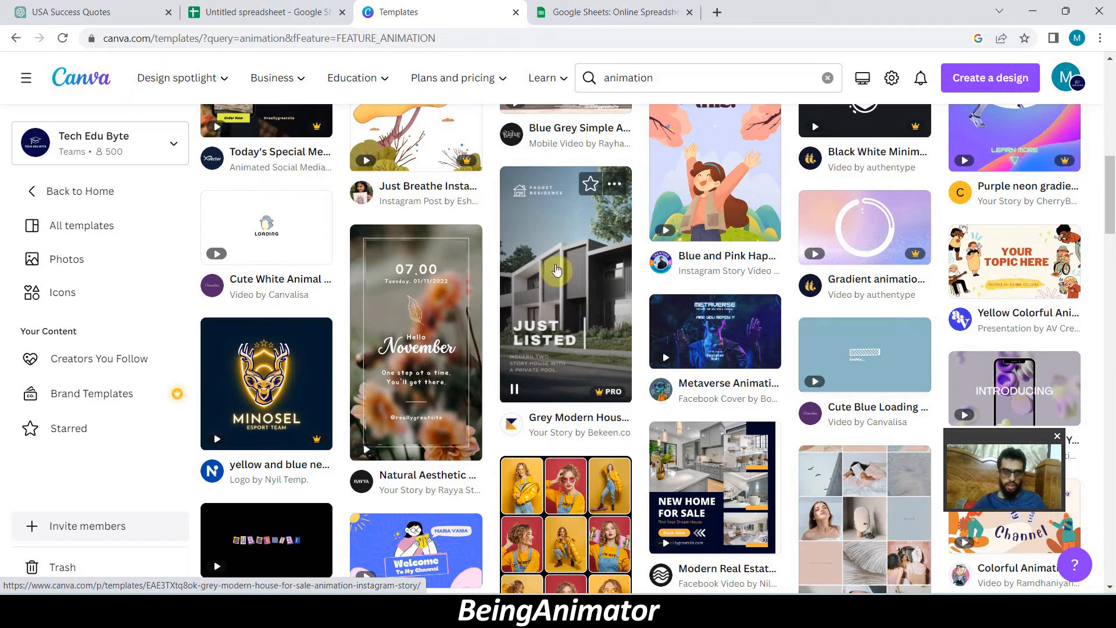
click(565, 273)
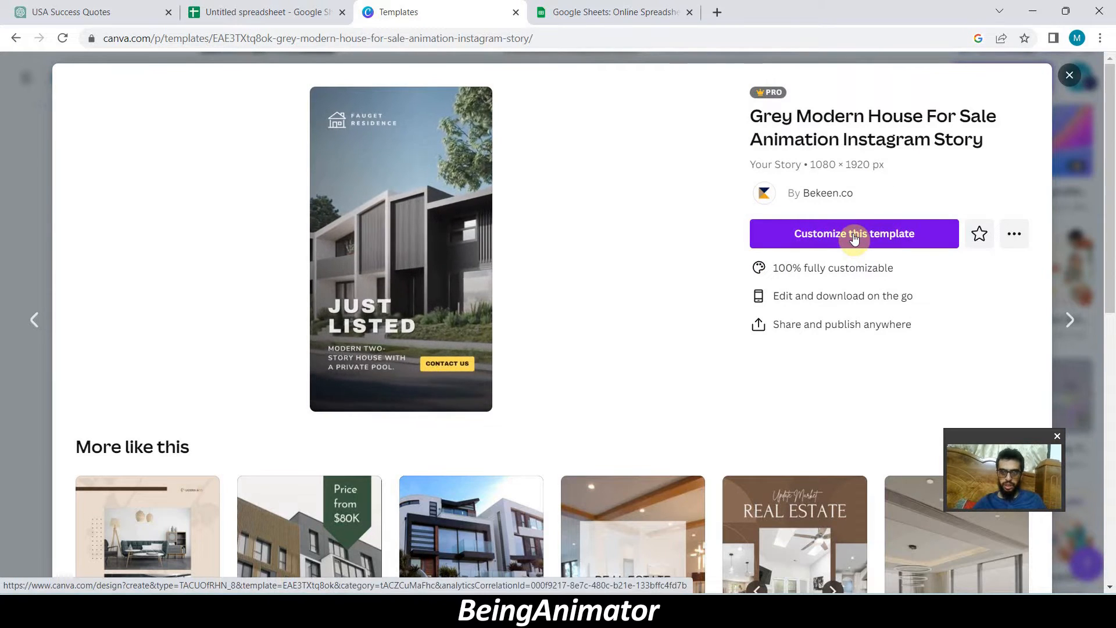
click(864, 236)
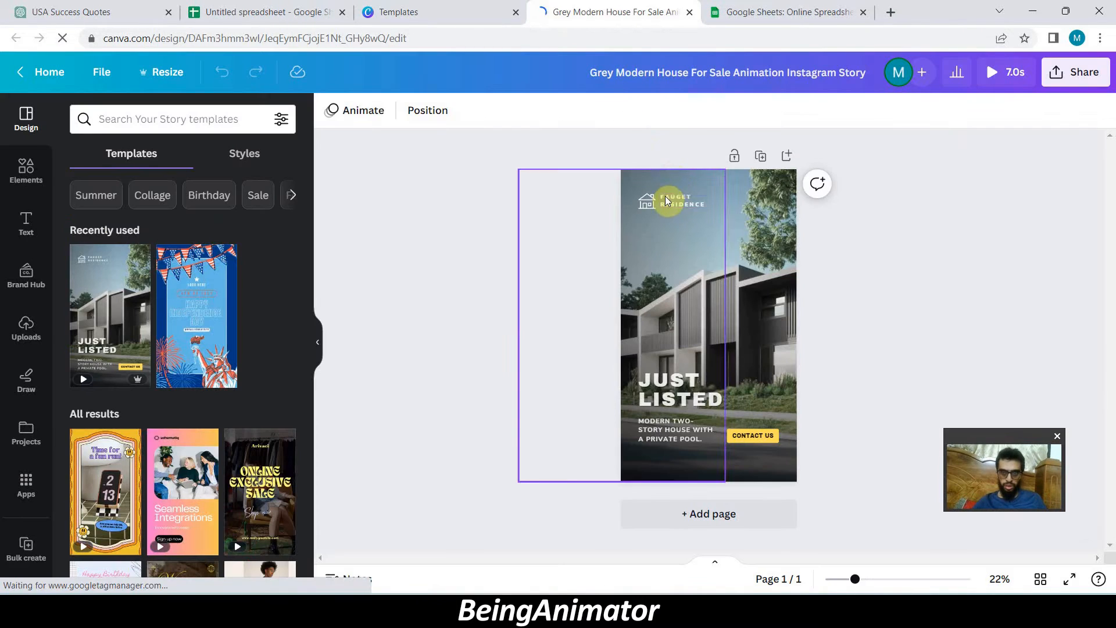
- Delete the residence name text and the house icon near the top of the story page
click(664, 197)
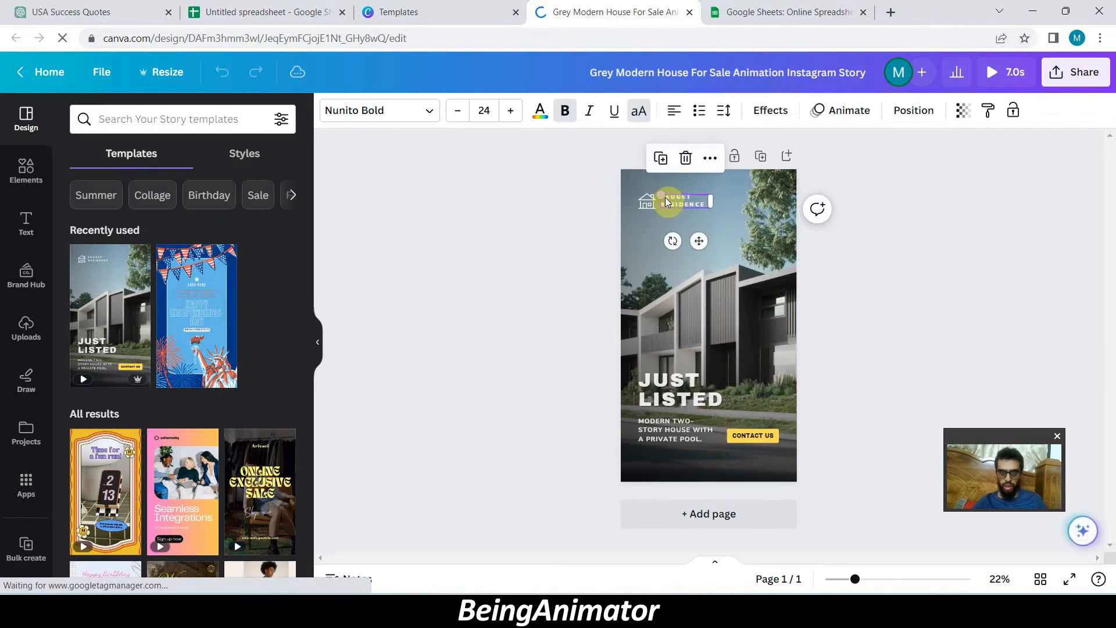
key(Delete)
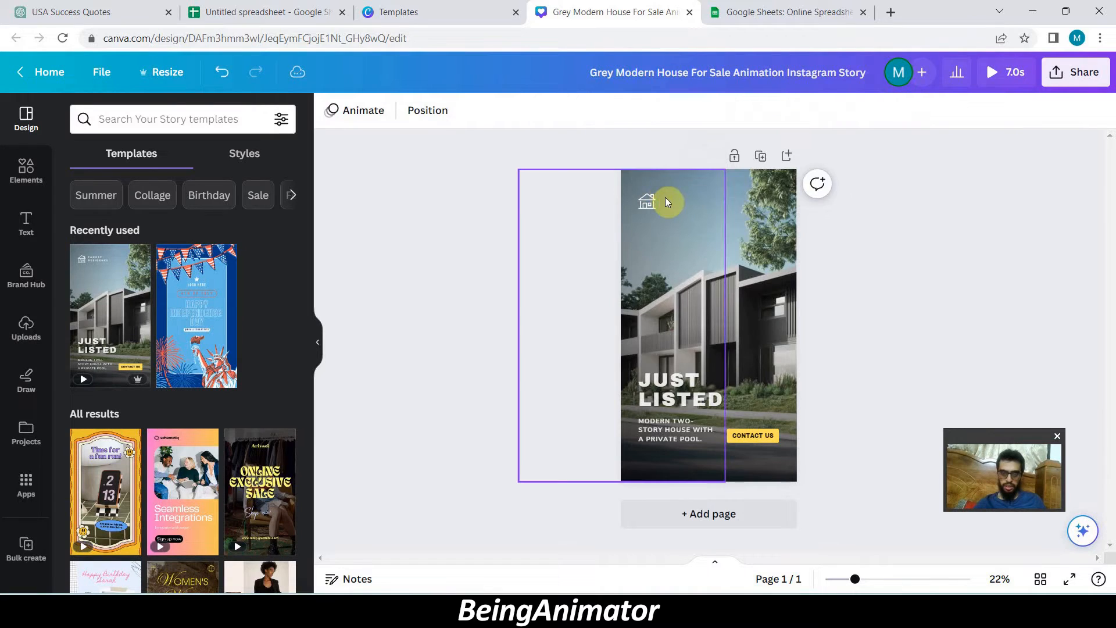
click(644, 201)
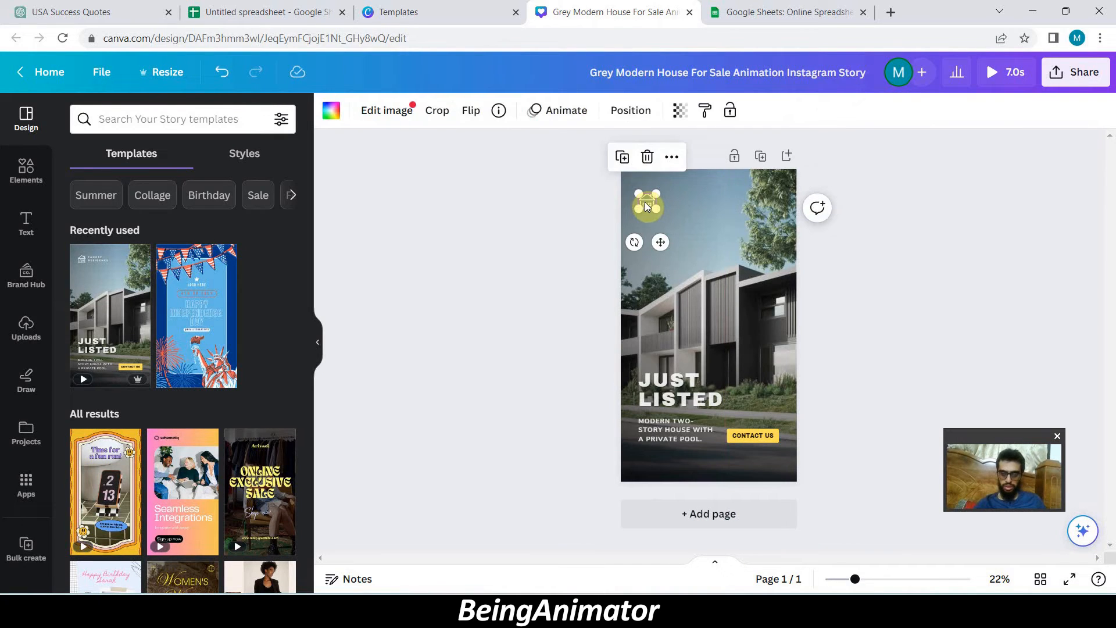
key(Delete)
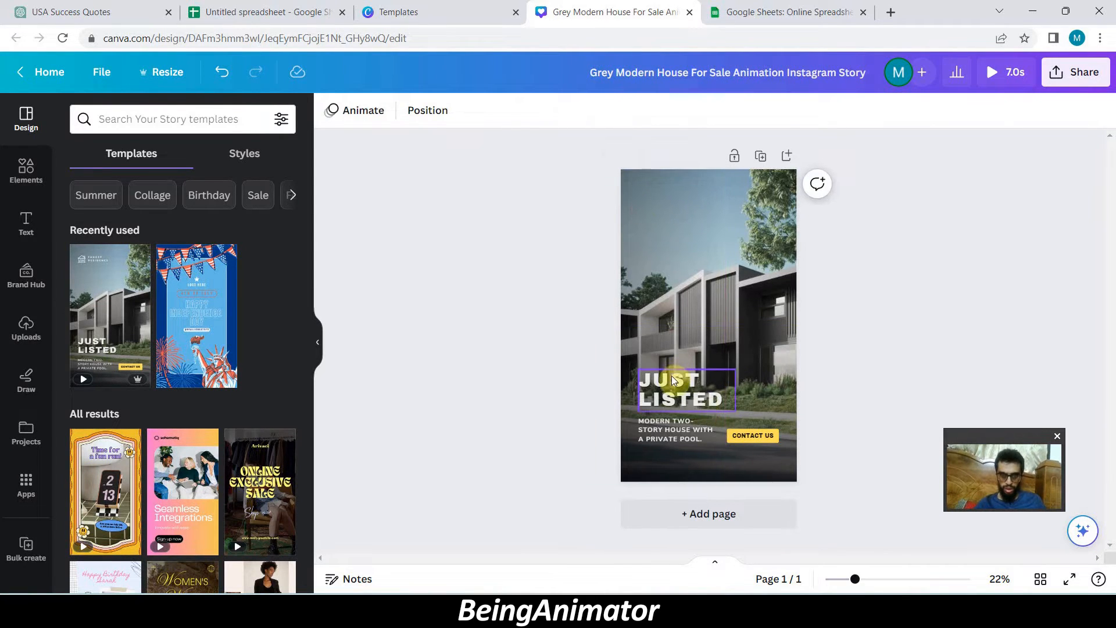
- Move the JUST LISTED heading and its description to the top of the page, and delete the yellow CONTACT US button
click(673, 381)
drag(671, 385, 665, 196)
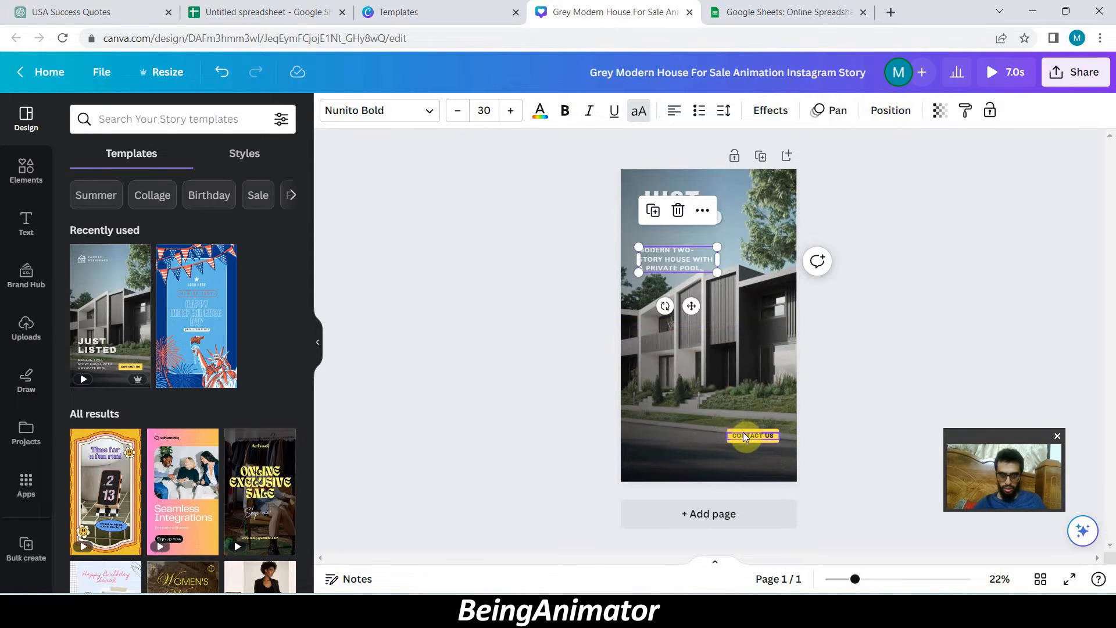
click(743, 433)
key(Delete)
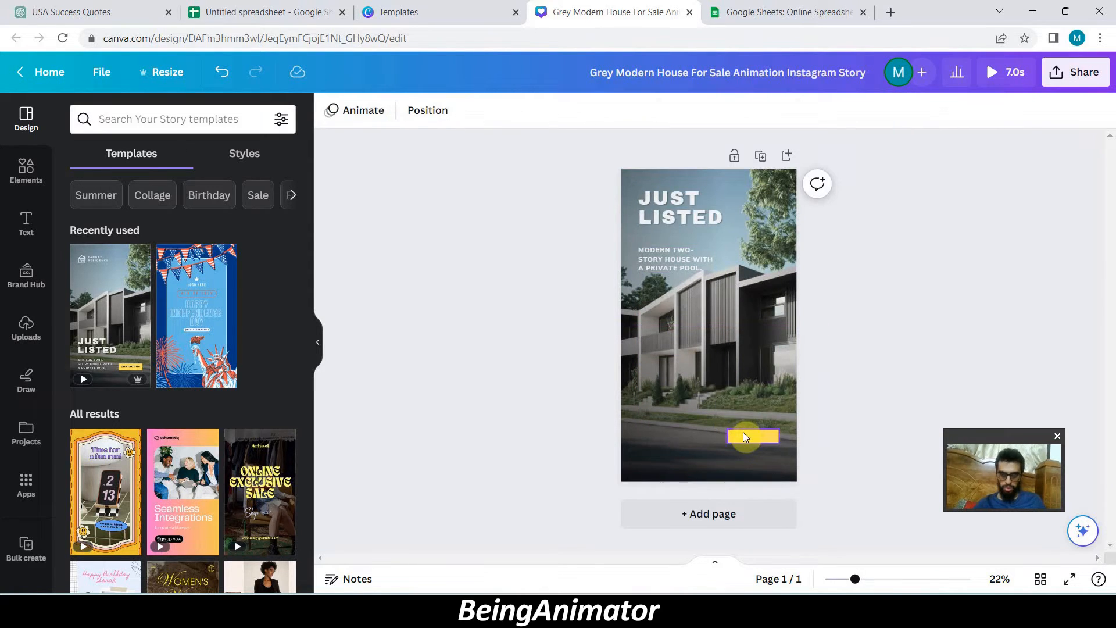
key(Delete)
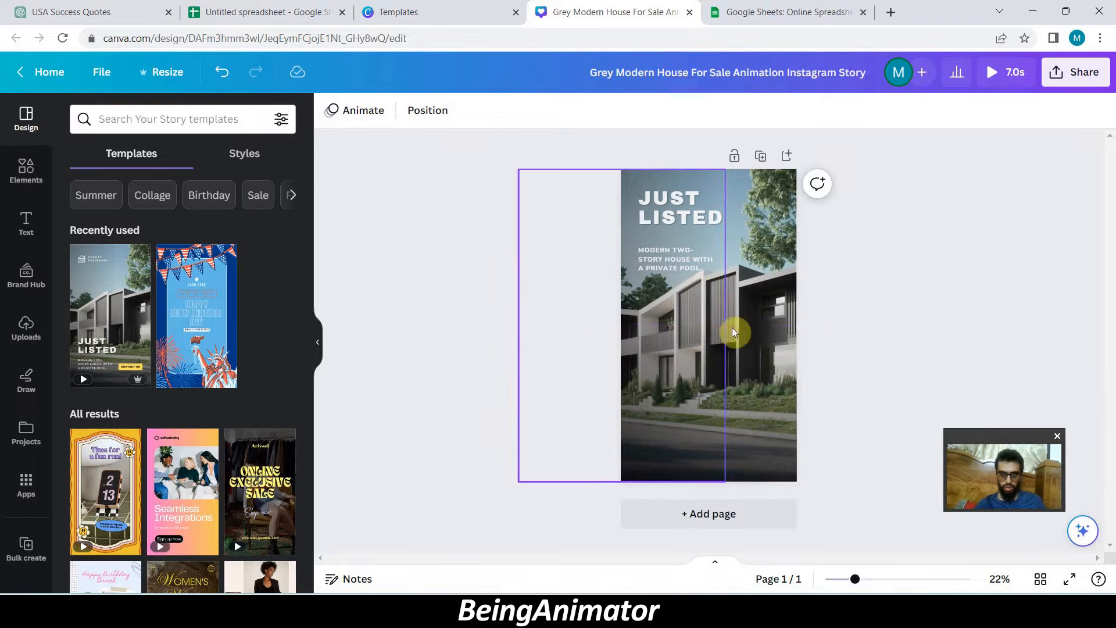
- Widen the JUST LISTED heading and description text boxes, keeping the description just below the heading
click(680, 269)
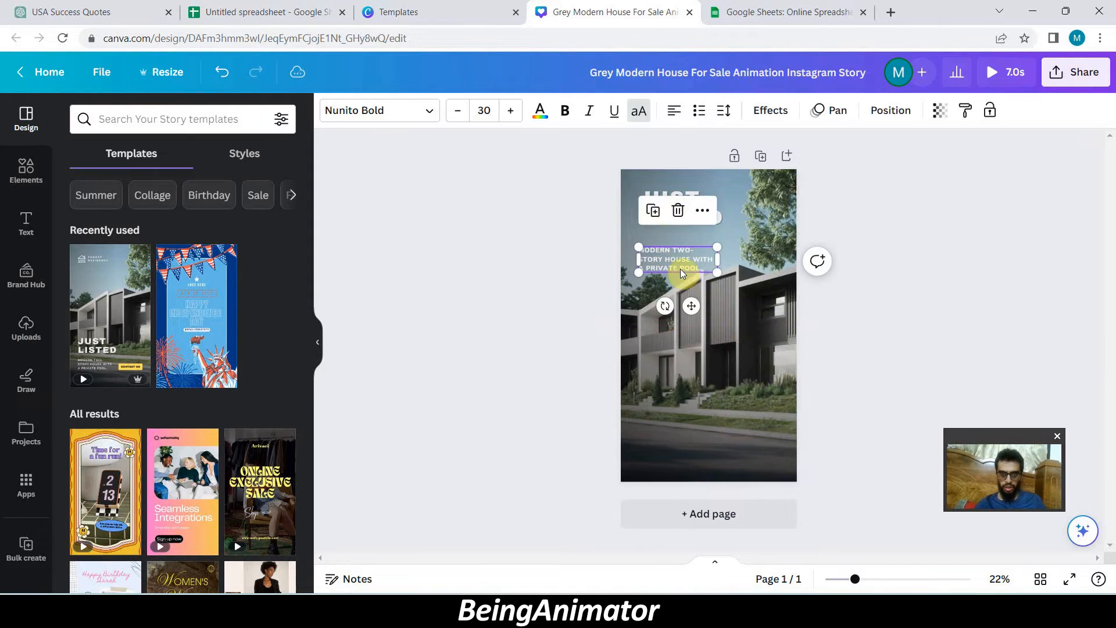
click(678, 200)
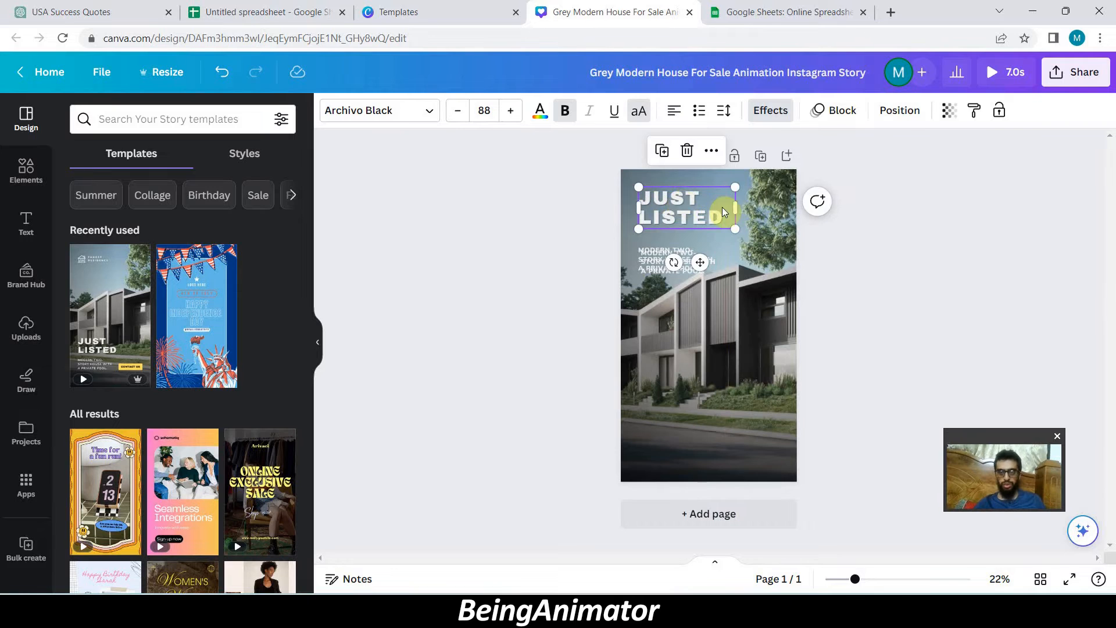
click(678, 243)
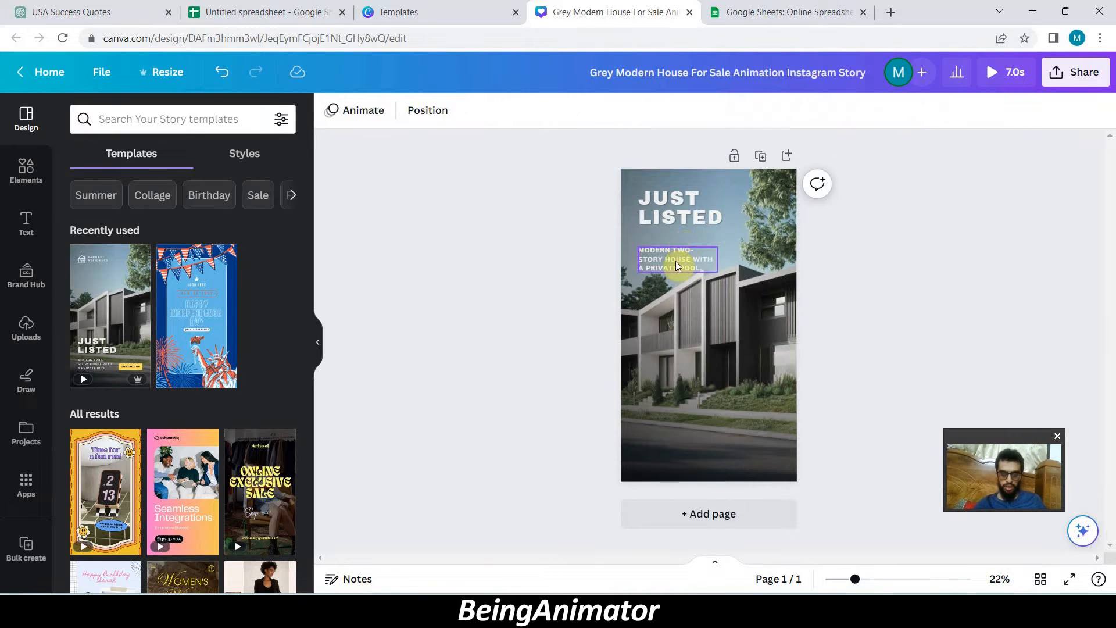
click(675, 261)
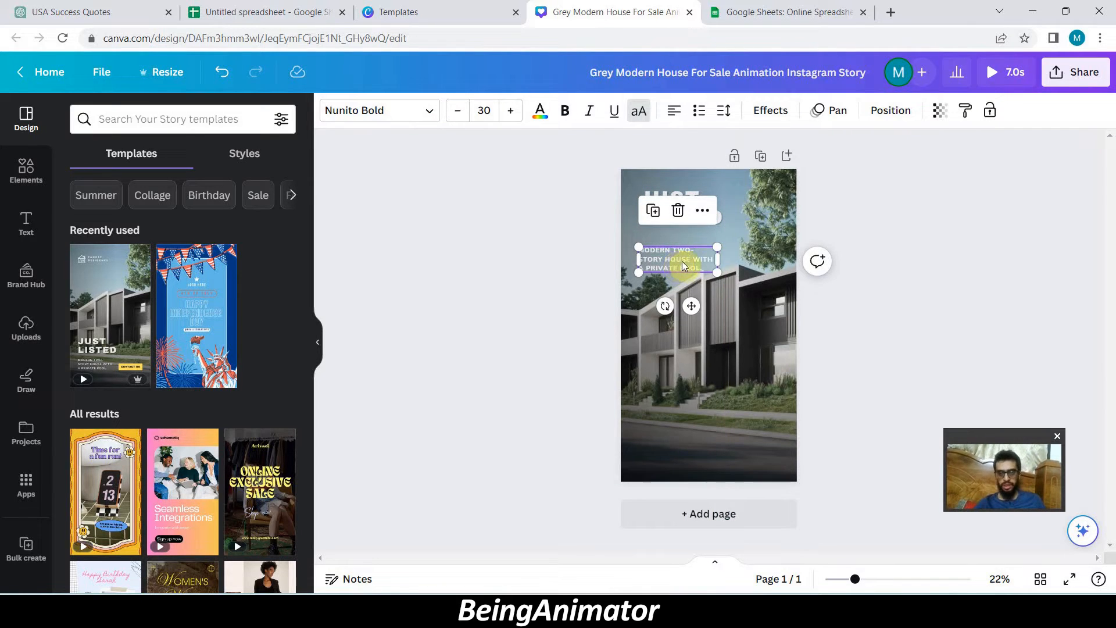
drag(717, 259, 742, 260)
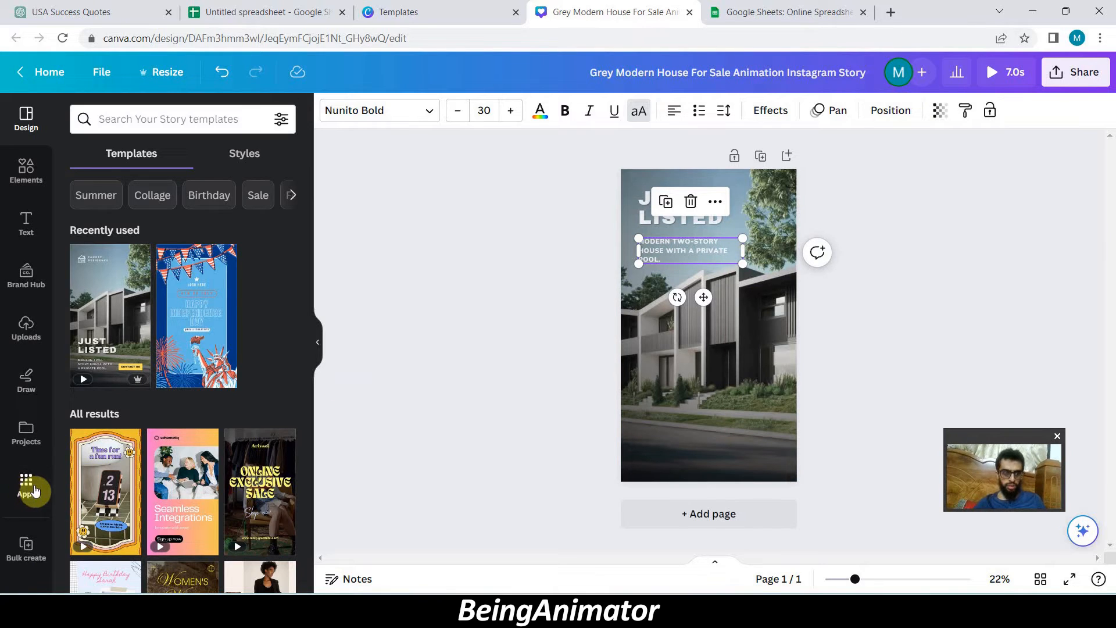
- Upload the CSV file "Untitled spreadsheet - Sheet1" as the data source for Bulk create
click(34, 491)
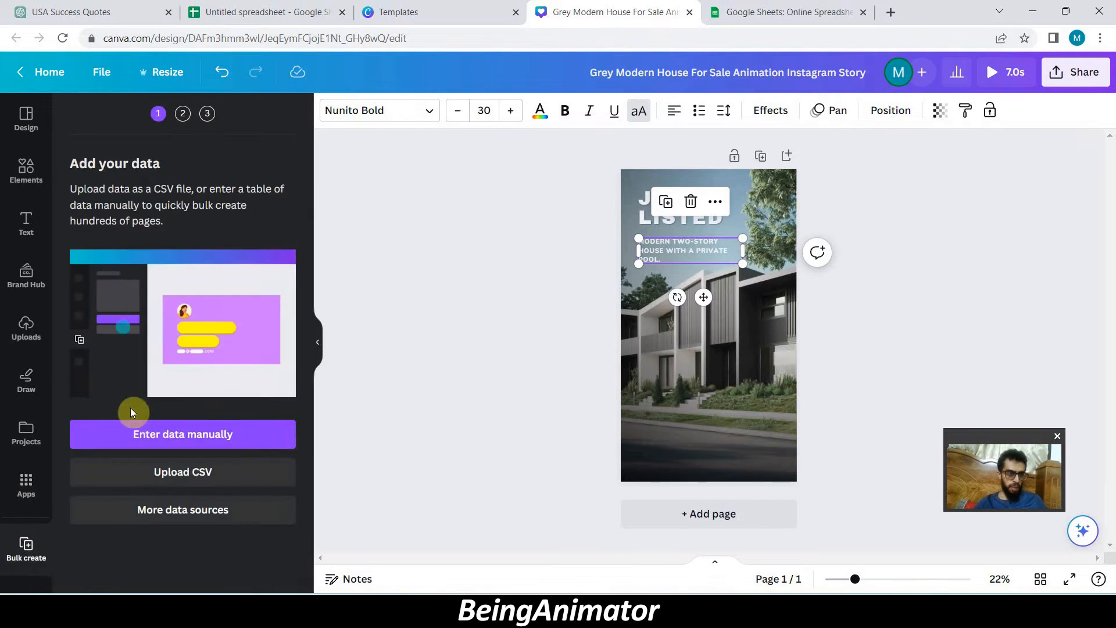
click(164, 471)
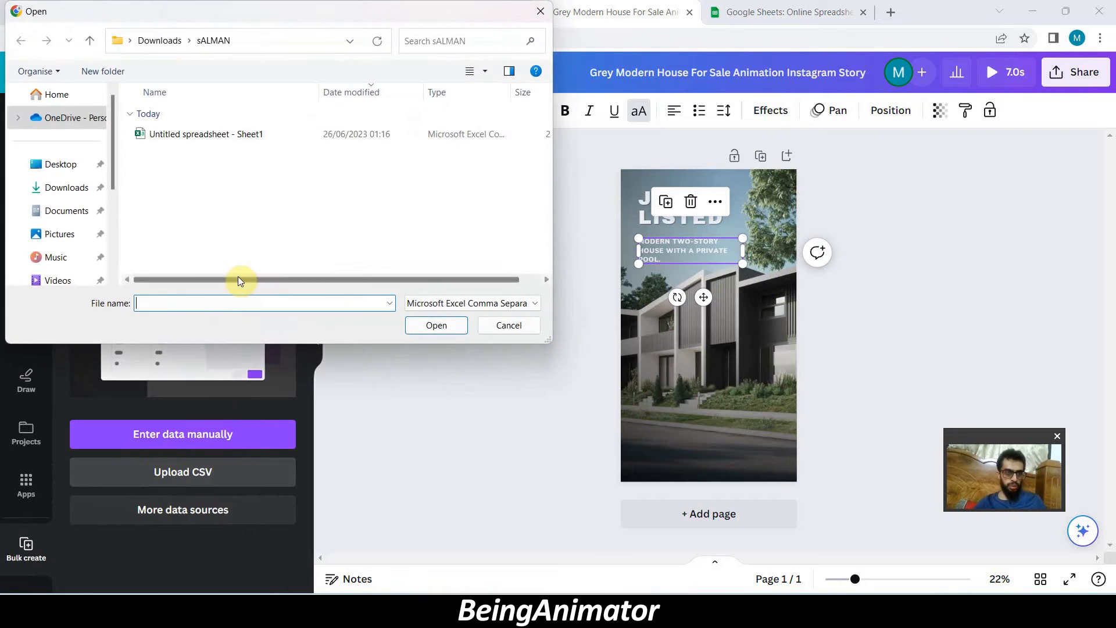
click(212, 136)
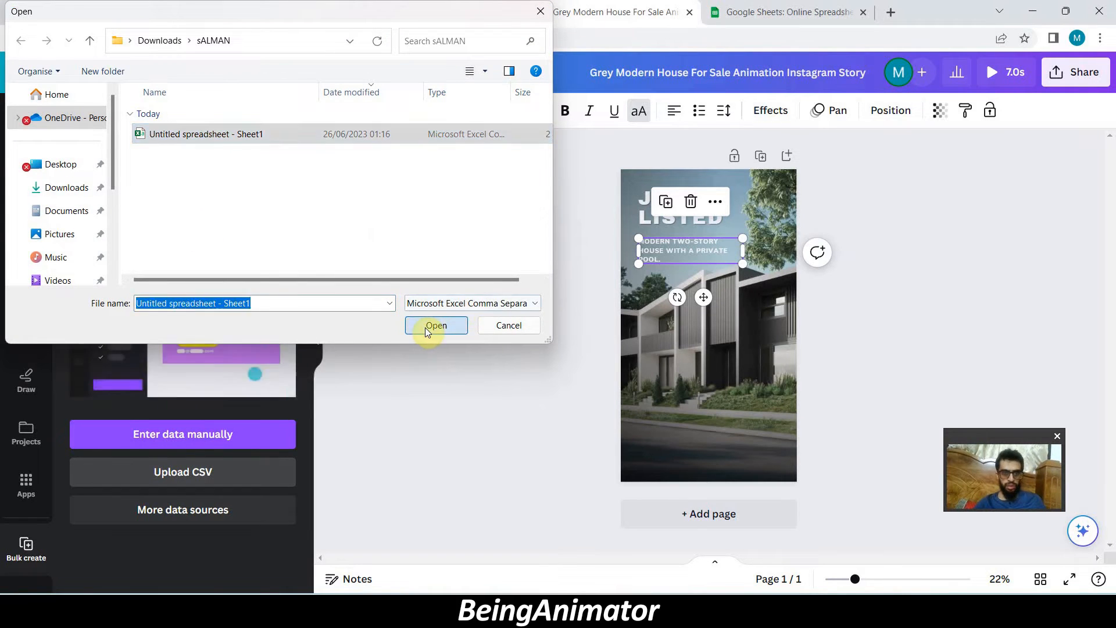
click(435, 325)
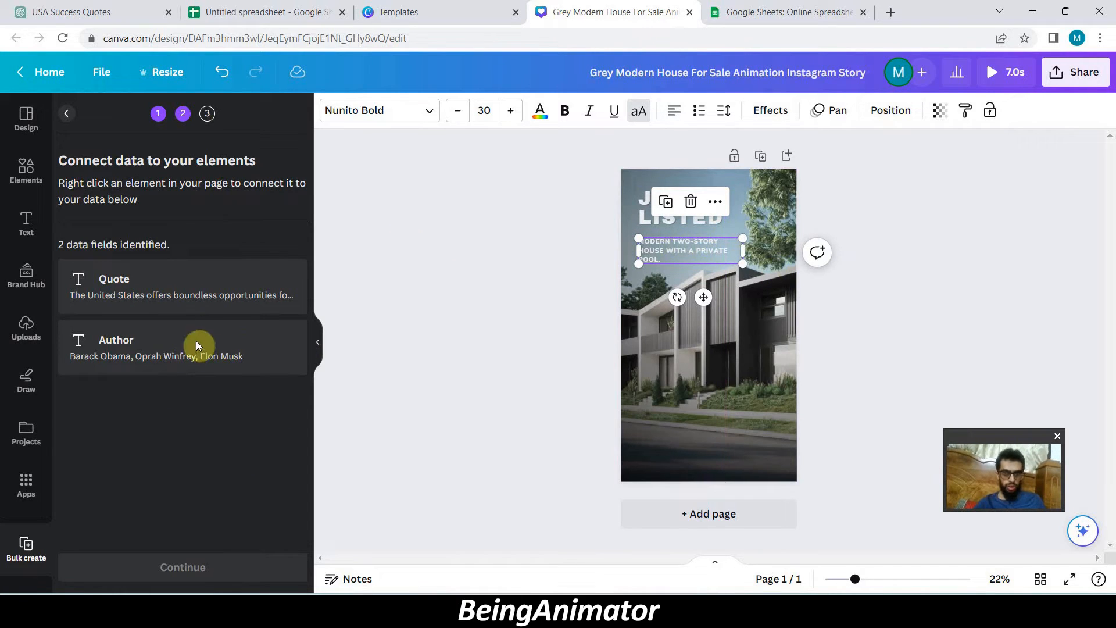
- Move the description text box down to the dark road area near the bottom of the page
click(664, 222)
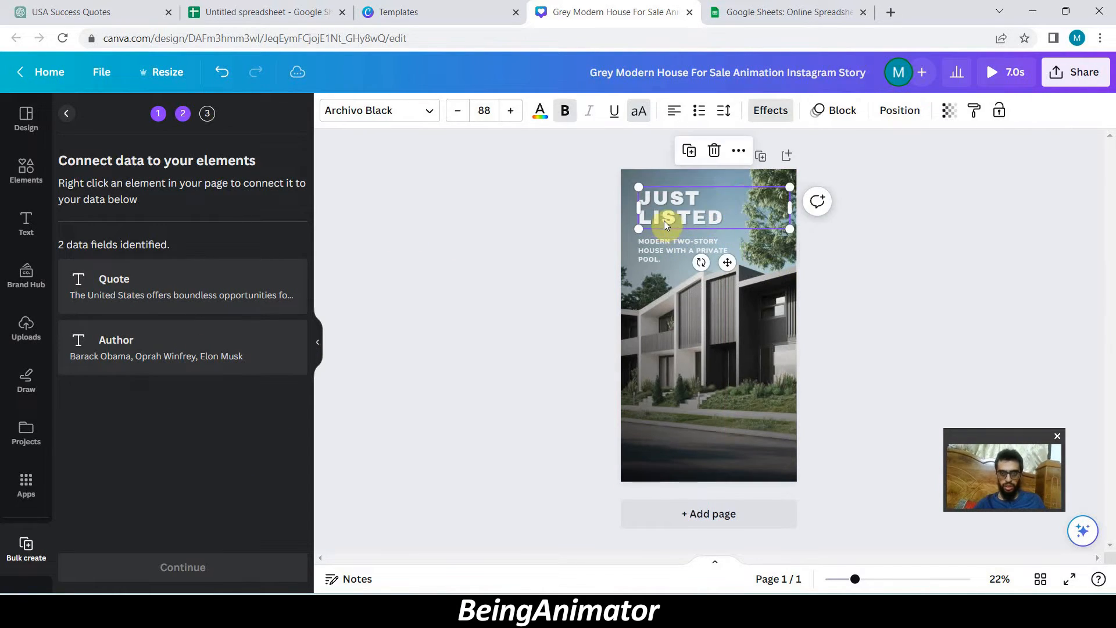
click(664, 243)
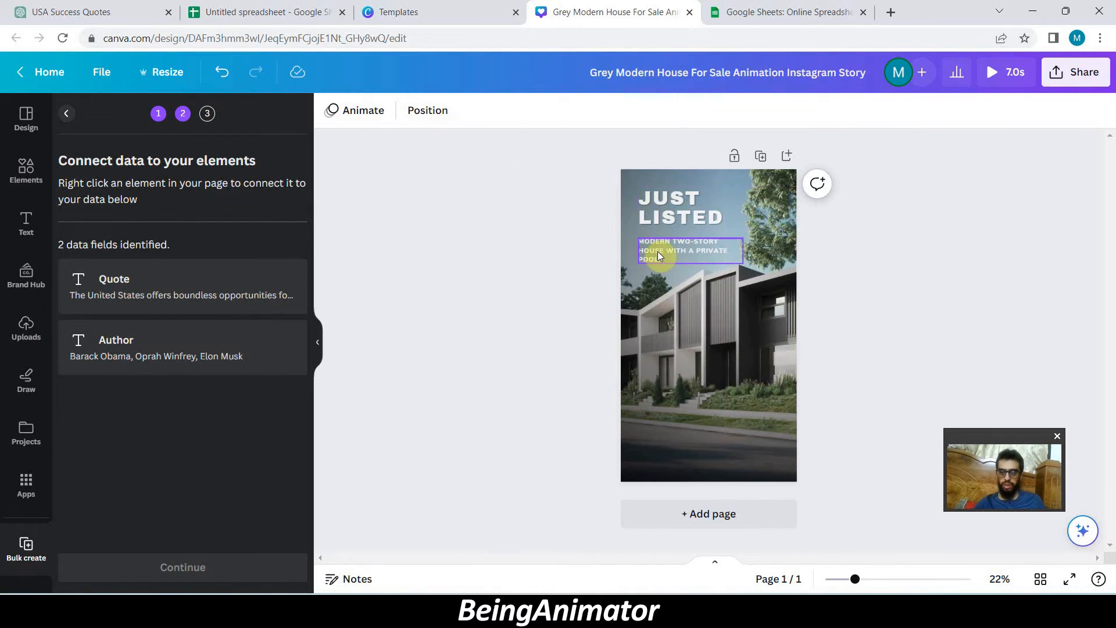
drag(657, 251, 657, 433)
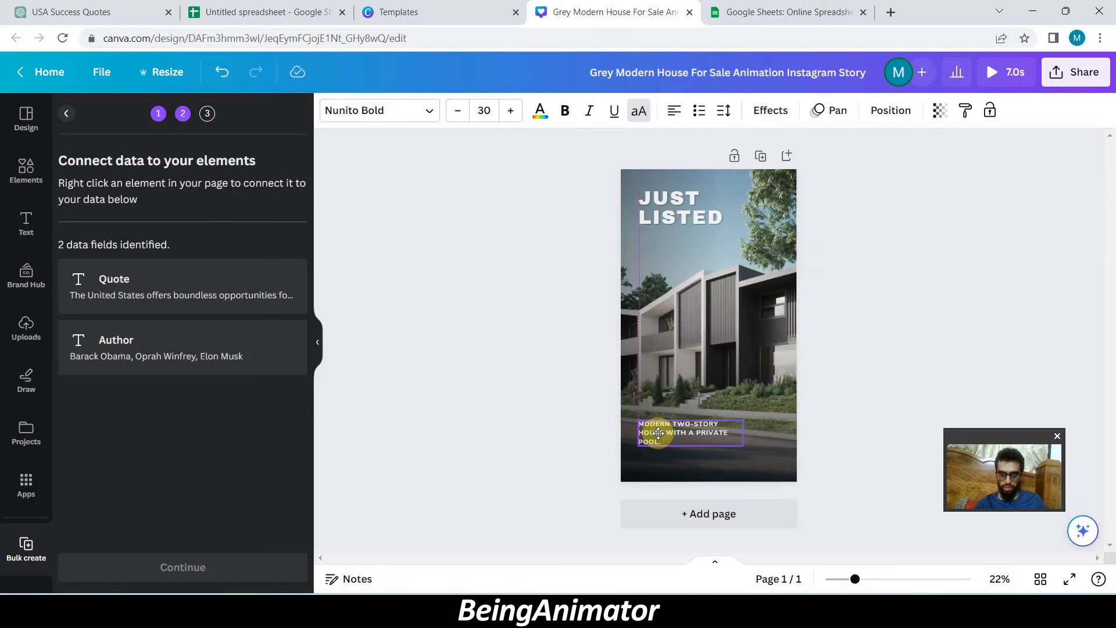
- Connect the JUST LISTED heading to the Quote data field
click(664, 218)
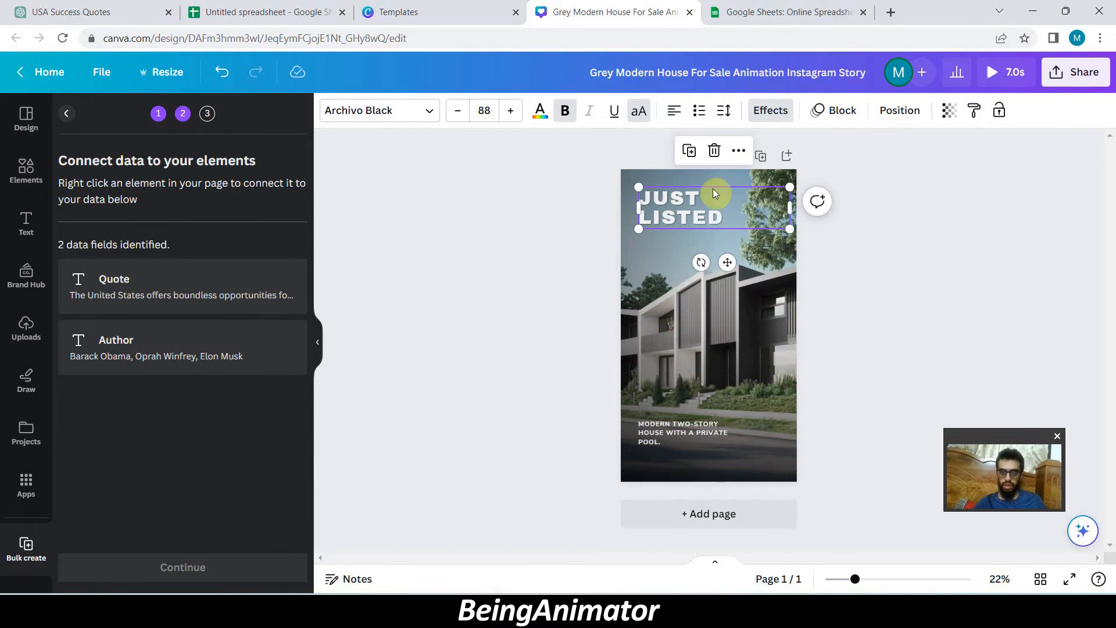
click(736, 152)
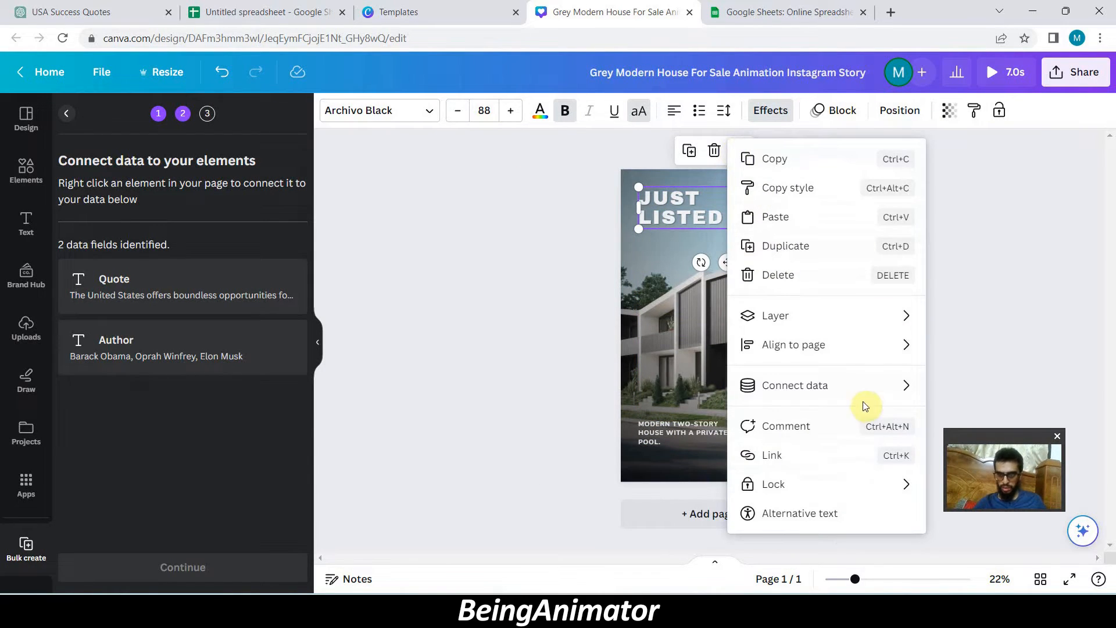
mouse_move(882, 389)
click(971, 393)
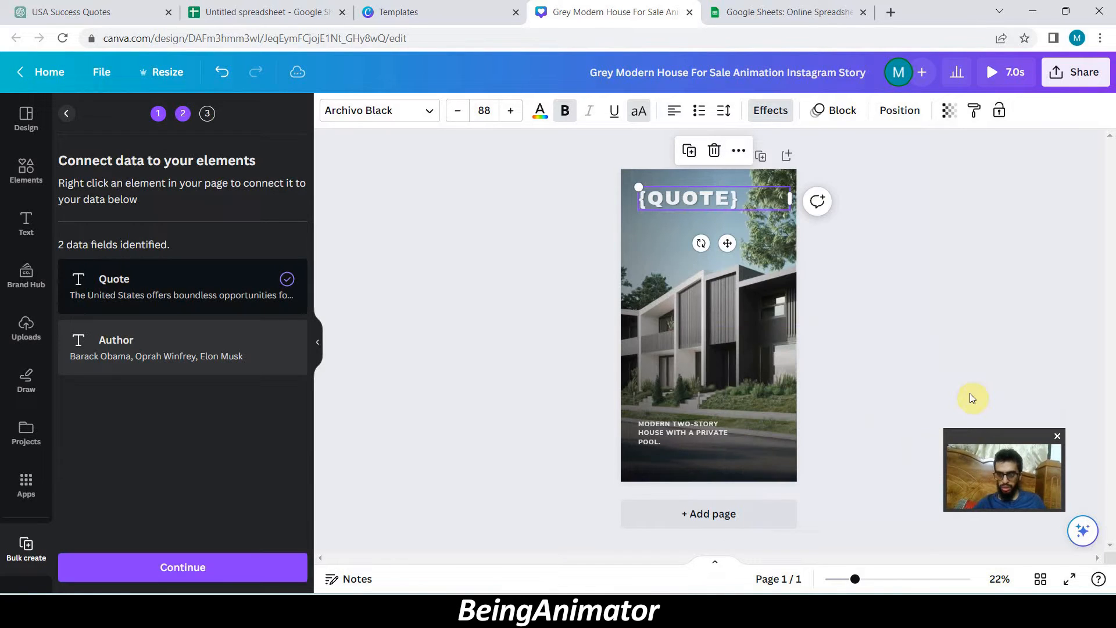
- Connect the description text near the page's lower edge to the Author data field
click(667, 434)
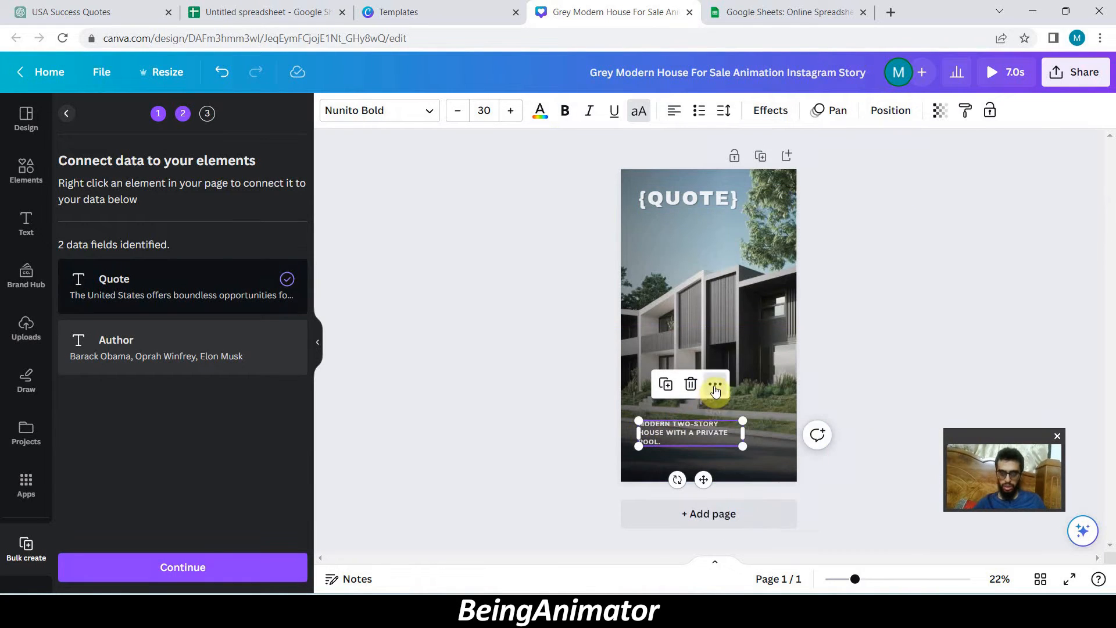
click(715, 385)
mouse_move(814, 384)
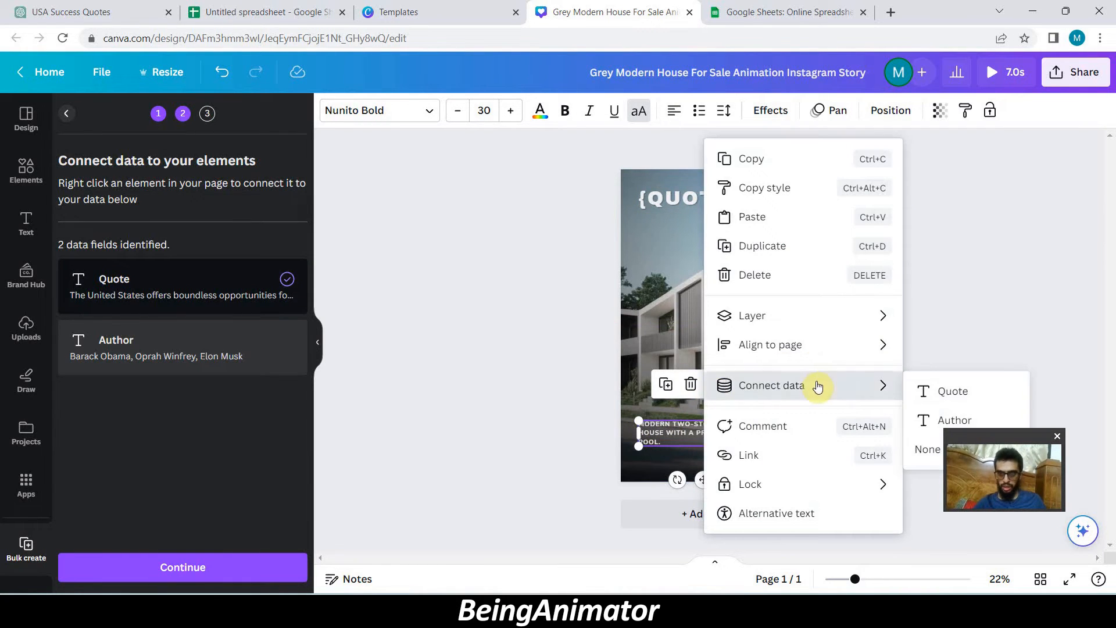
click(926, 418)
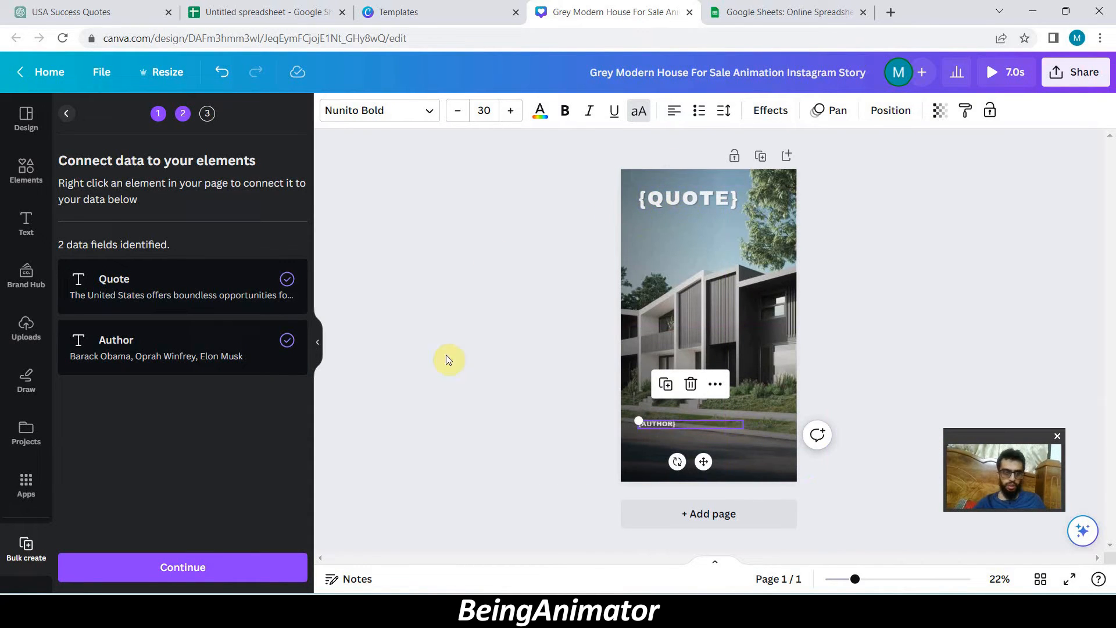
- Apply the data with all ten rows selected and generate the 10 pages
click(181, 568)
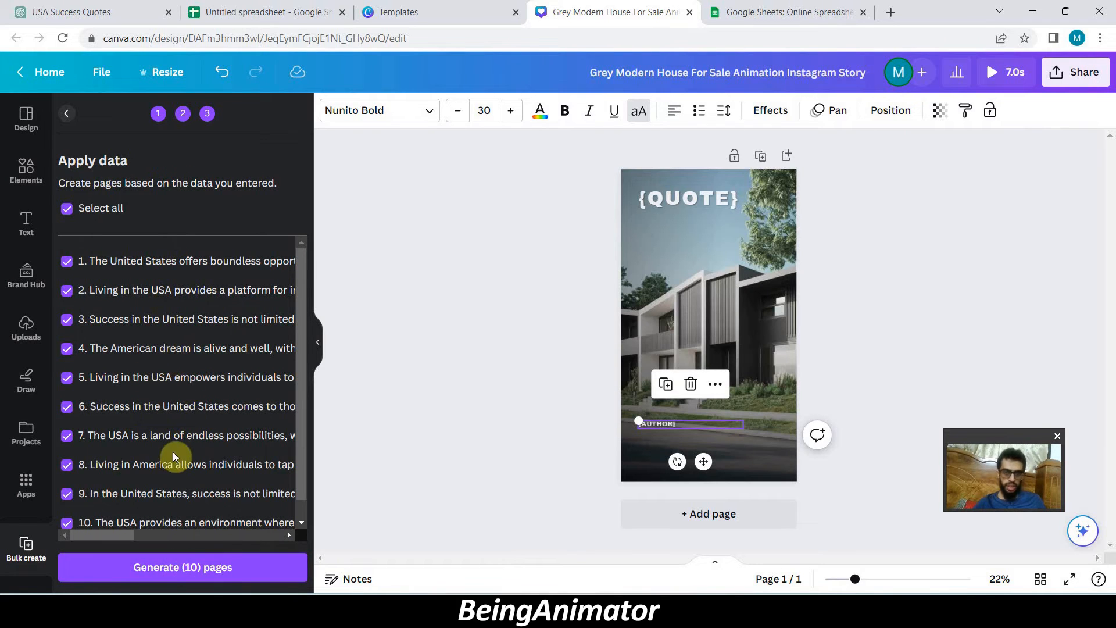
click(183, 569)
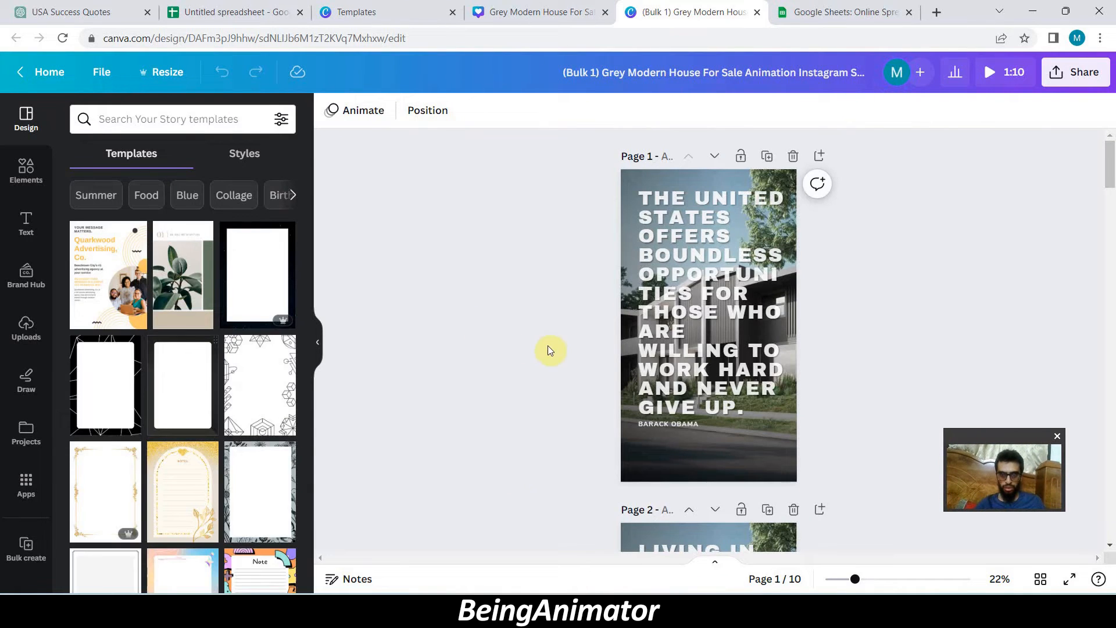
- Move page 2's author name down below its quote, and scale page 3's quote down to about font size 62.7
scroll(580, 384, down, 8)
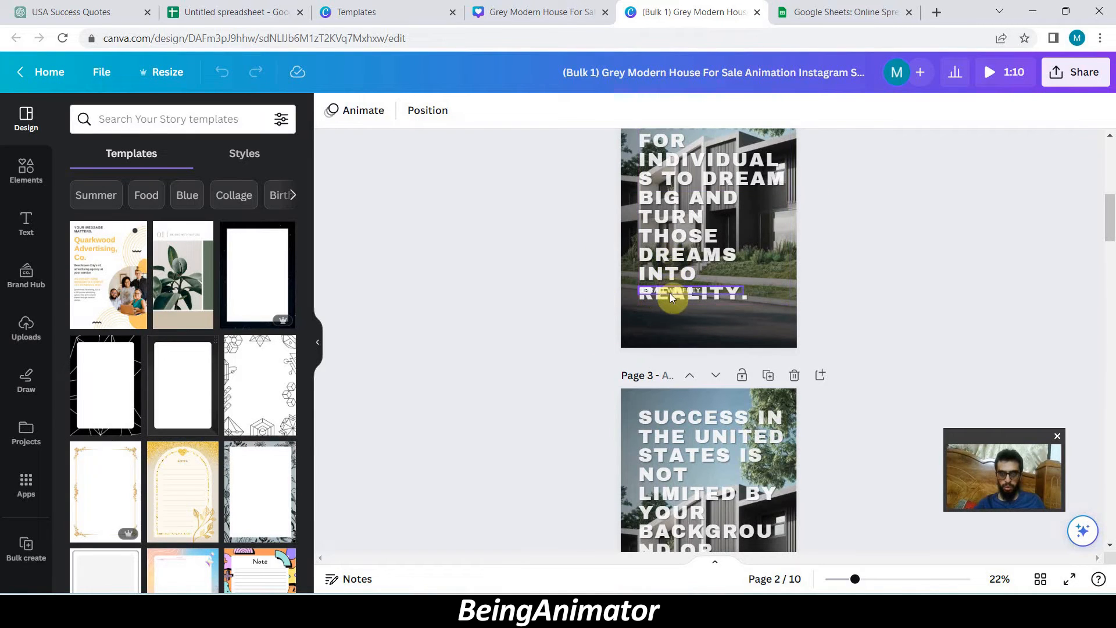
drag(671, 289, 672, 314)
scroll(680, 348, down, 3)
click(686, 374)
drag(790, 507, 746, 415)
- Scale down the quote text boxes on pages 4 to 6 so each quote ends above its author name
scroll(714, 454, down, 11)
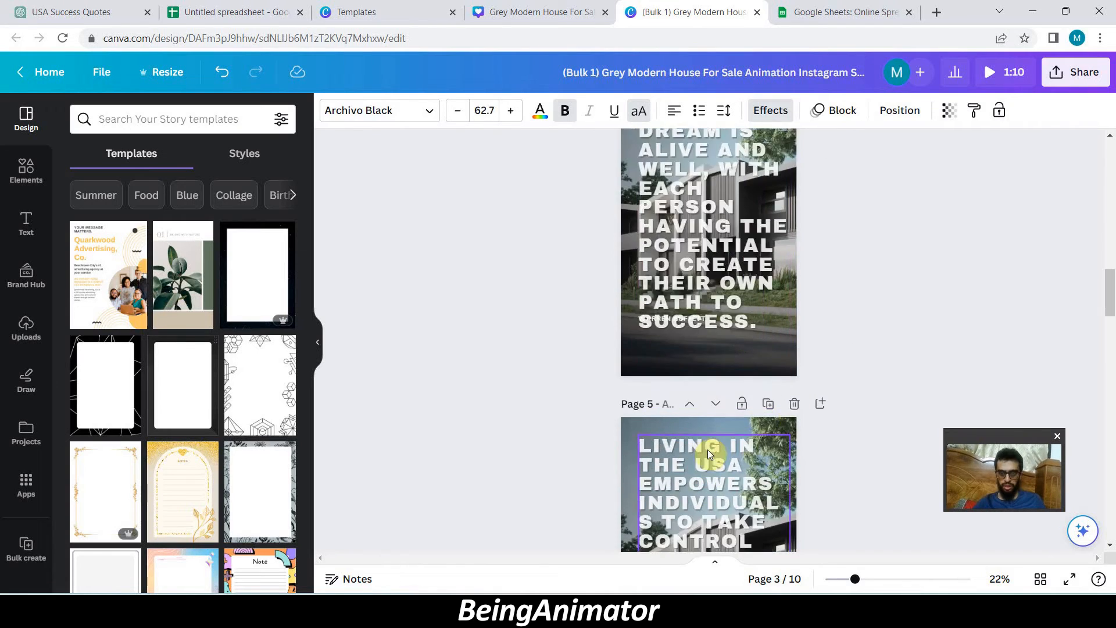
click(718, 261)
drag(790, 339, 764, 287)
scroll(755, 302, down, 4)
drag(790, 419, 765, 380)
scroll(756, 384, down, 4)
click(726, 383)
drag(790, 537, 774, 512)
- Scale down the quotes on the remaining pages to clear the author names, with page 10's quote at about font size 66.5
scroll(755, 465, down, 8)
click(726, 360)
drag(790, 483, 744, 411)
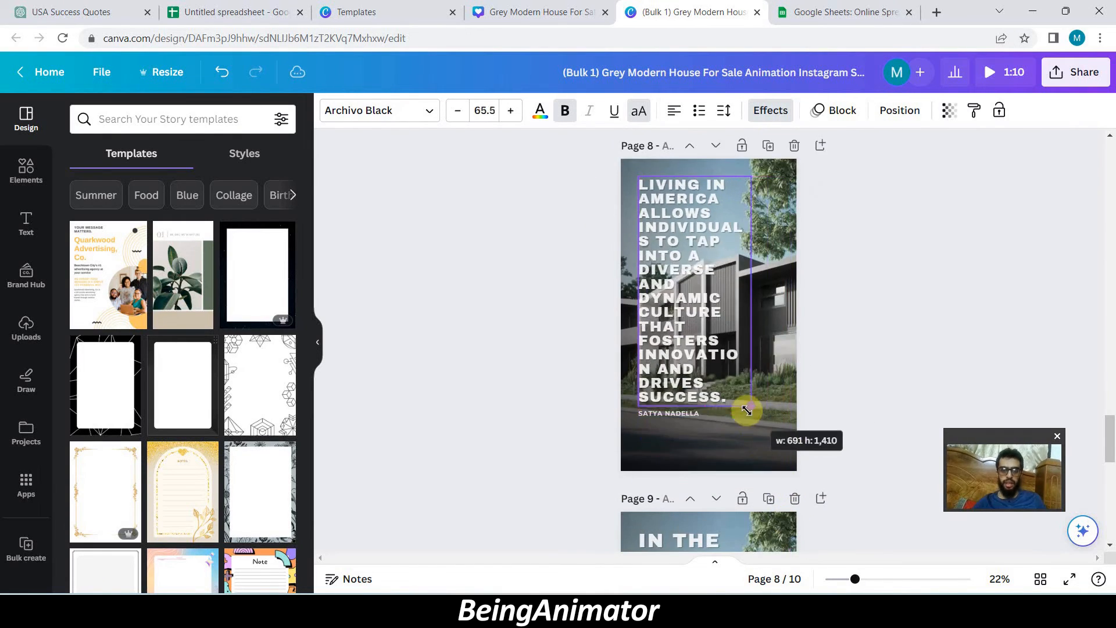
scroll(744, 407, down, 7)
drag(789, 513, 767, 431)
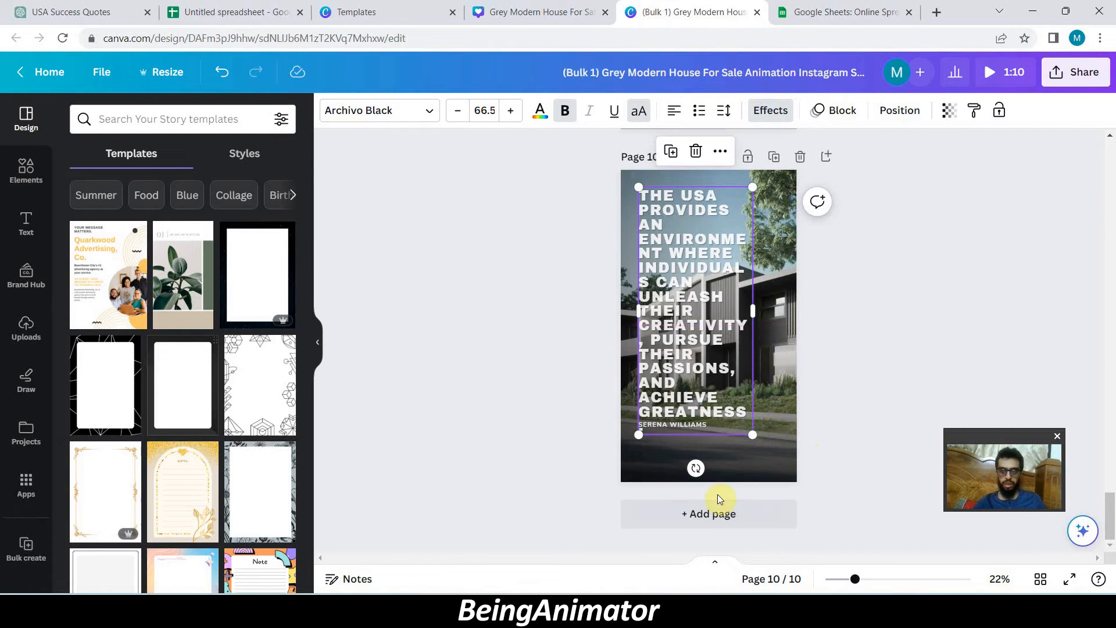
- Download all 10 pages as MP4 videos at 1080p, with each page as a separate file
scroll(891, 317, up, 10)
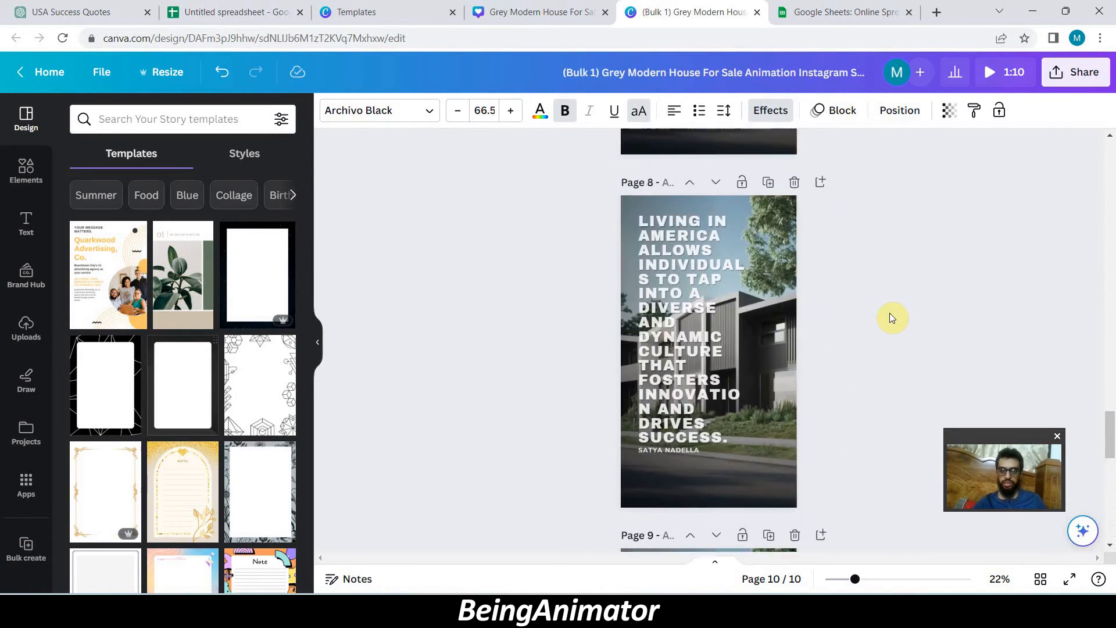
scroll(890, 317, up, 10)
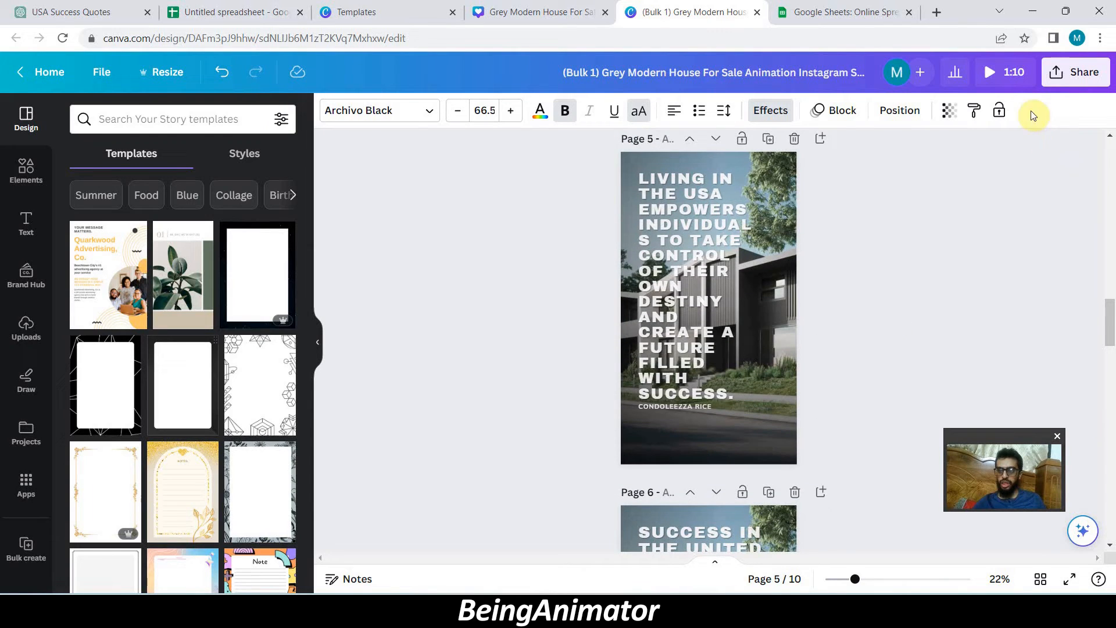
click(1077, 73)
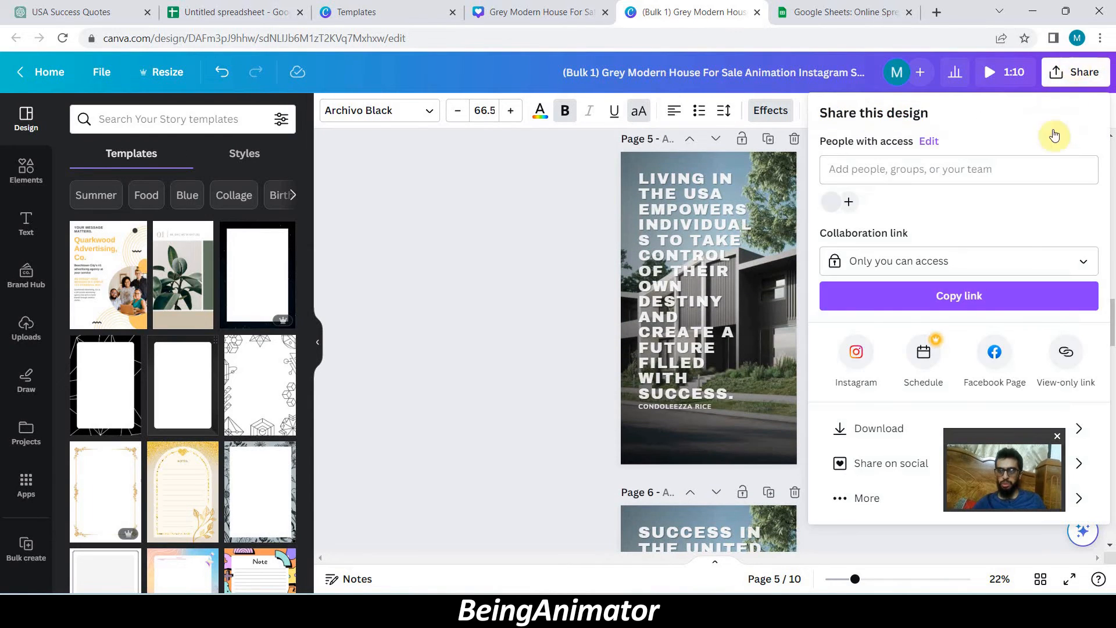
click(870, 433)
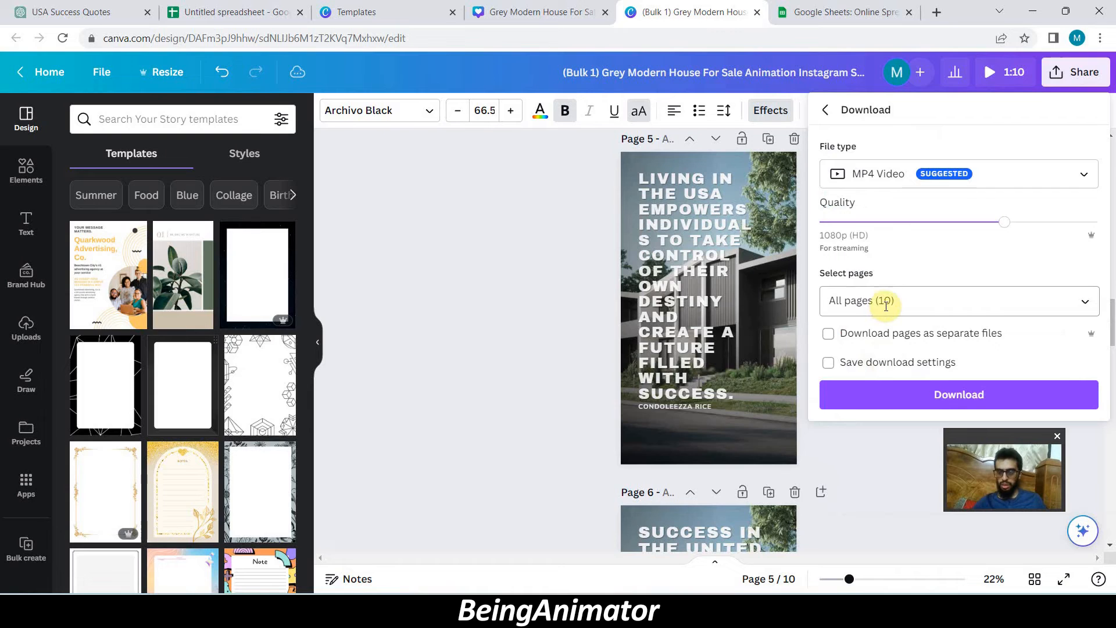
click(829, 340)
click(872, 395)
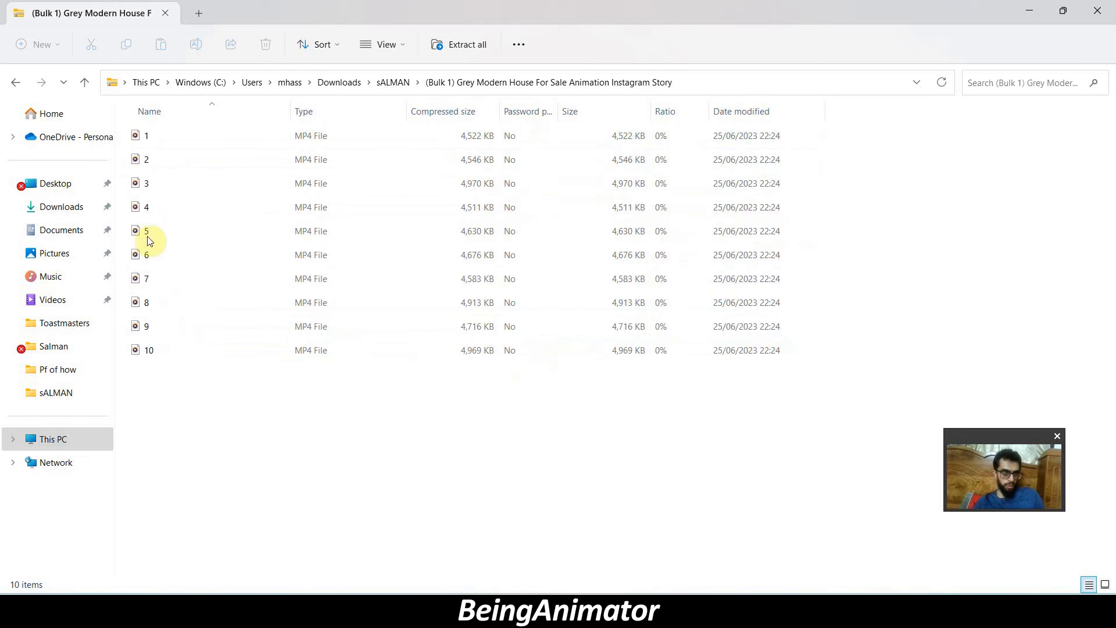
- Open downloaded video 3 to check it, and switch back to Canva to play the preview of the bulk design
double_click(147, 185)
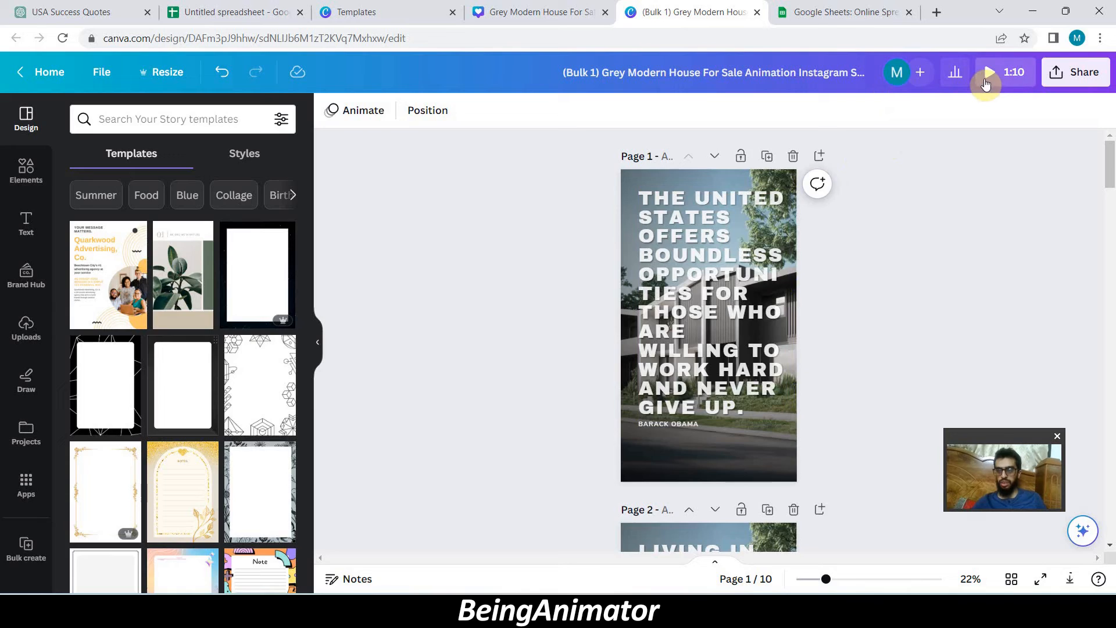
click(986, 75)
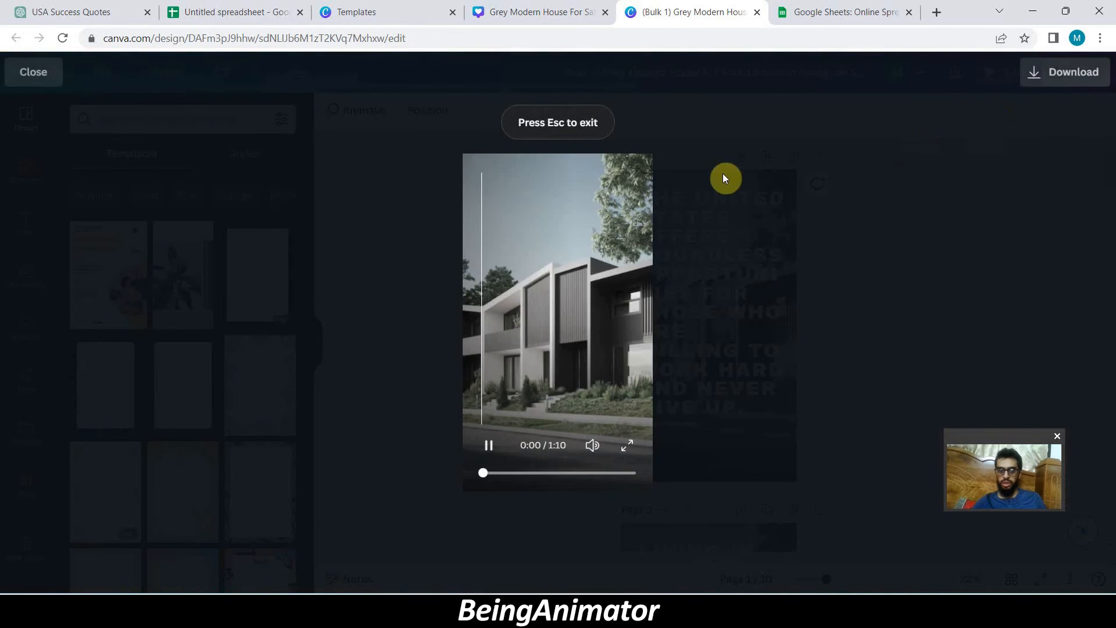